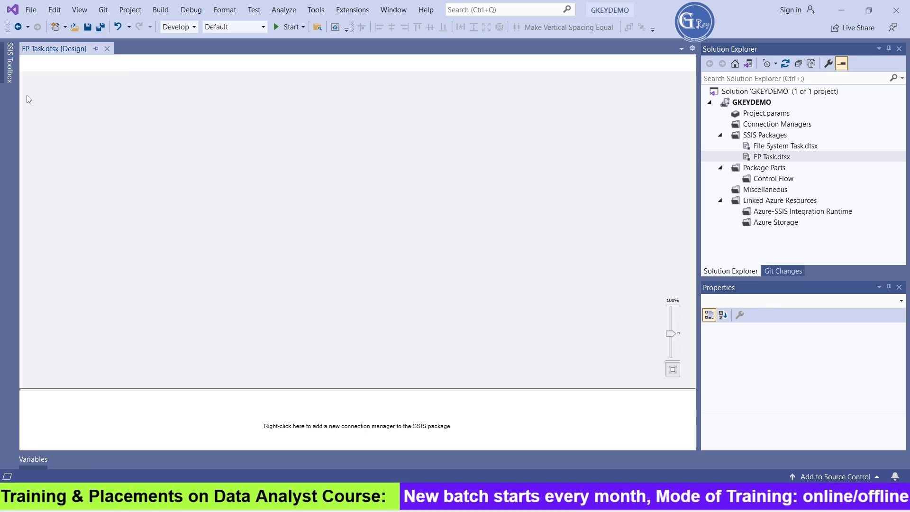
Add an Execute Process Task to the control flow of the EP Task package.
left_click(11, 81)
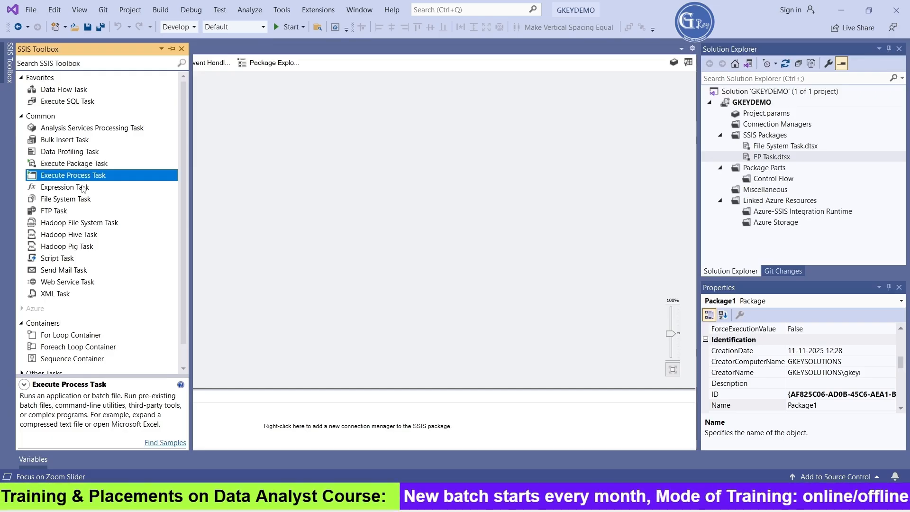
left_click_drag(85, 176, 351, 175)
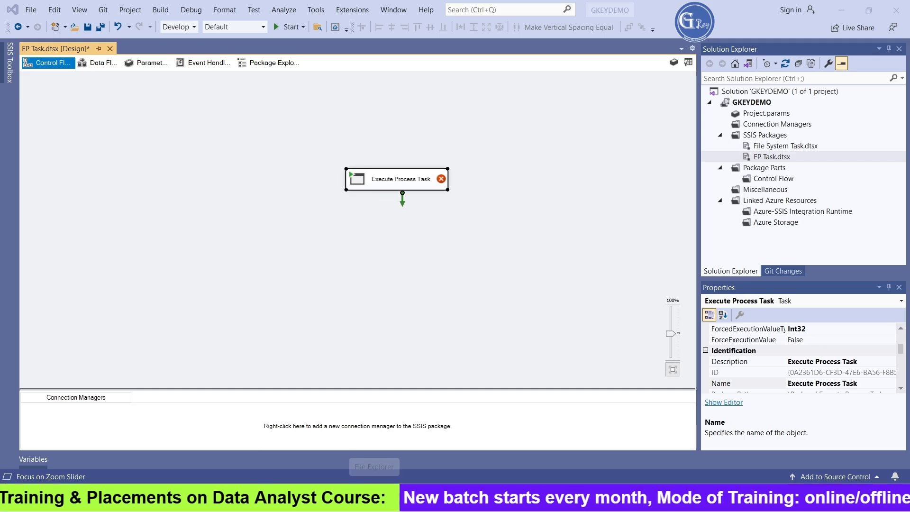
Switch to File Explorer and permanently delete the existing SSIS folder from Disk (D:).
left_click(374, 498)
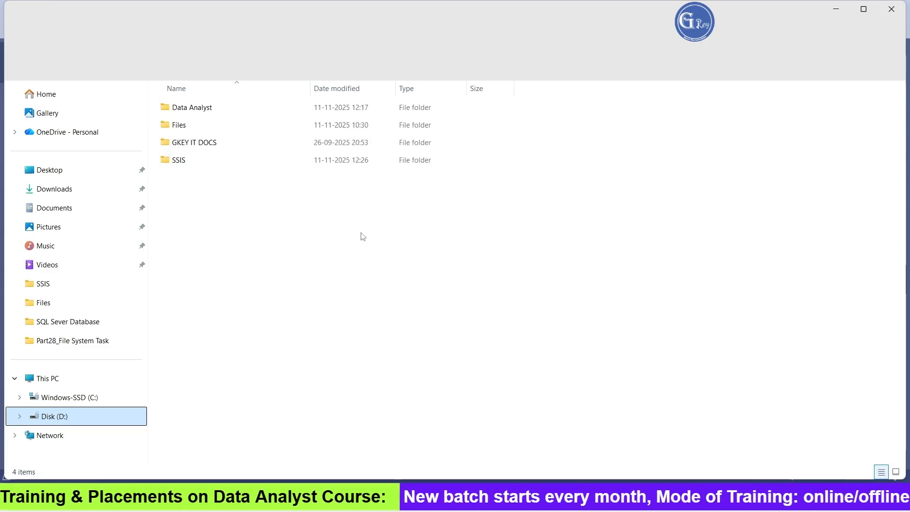
left_click(413, 166)
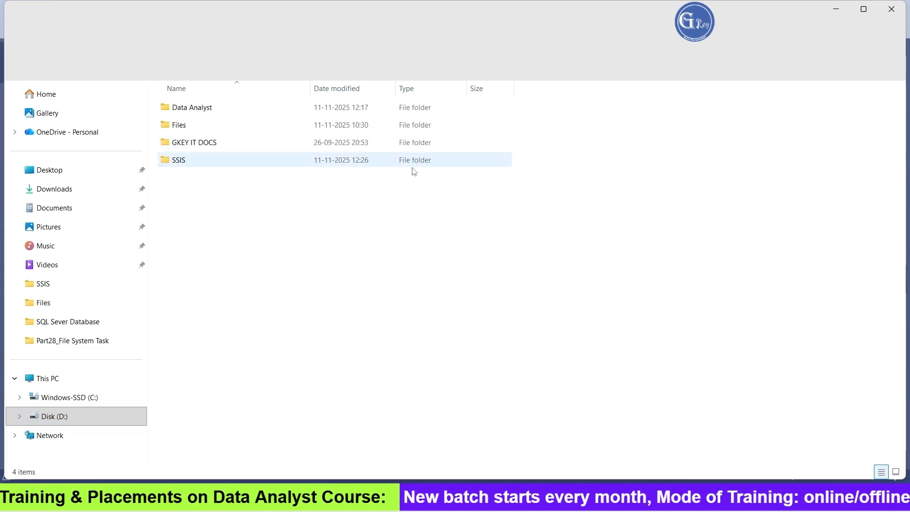
key("shift+Delete")
key("Return")
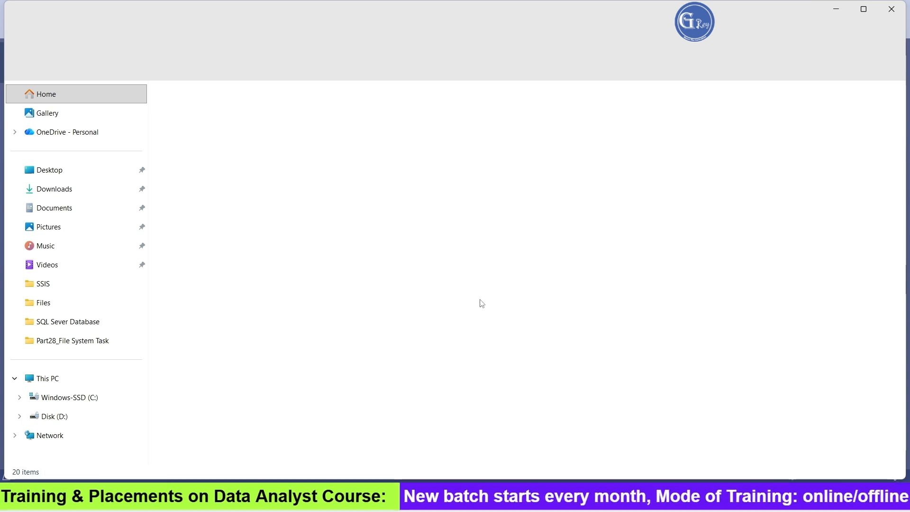
left_click(69, 415)
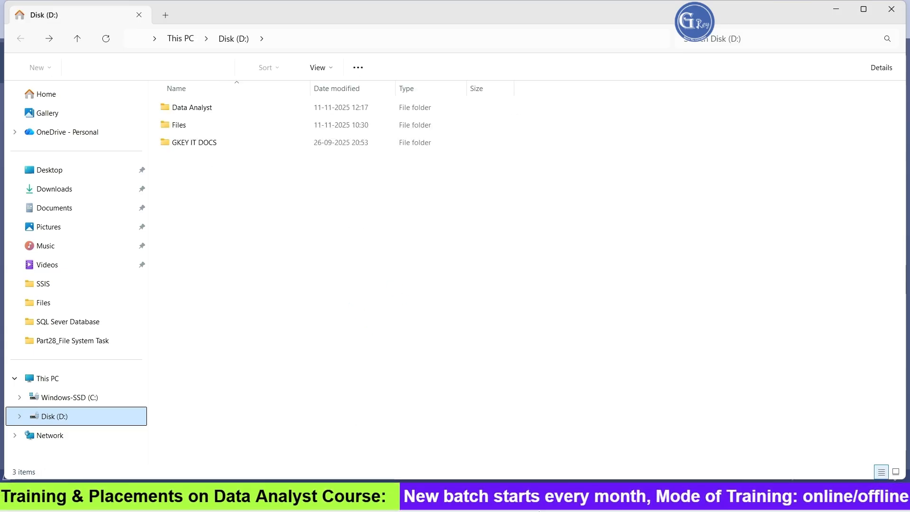
Switch back to Visual Studio and open the Process settings of the Execute Process Task.
key("alt+Tab")
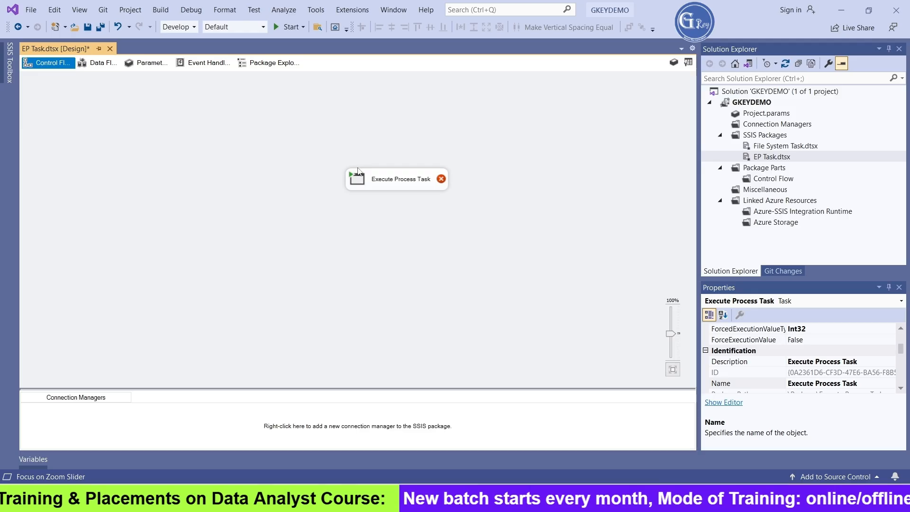
left_click(358, 190)
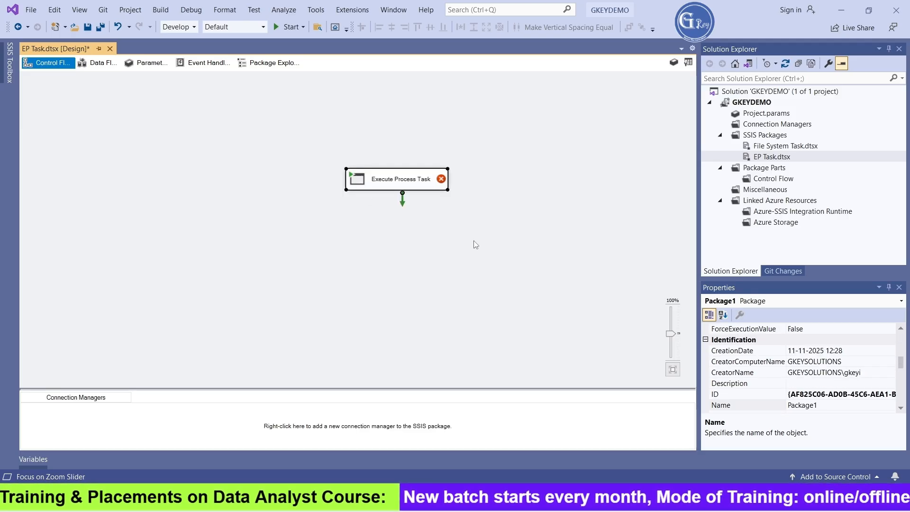
double_click(358, 183)
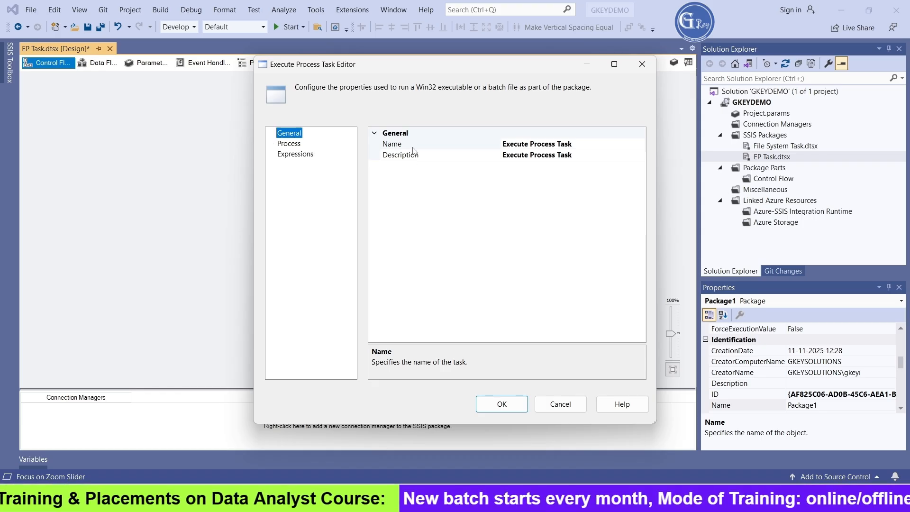
left_click(295, 145)
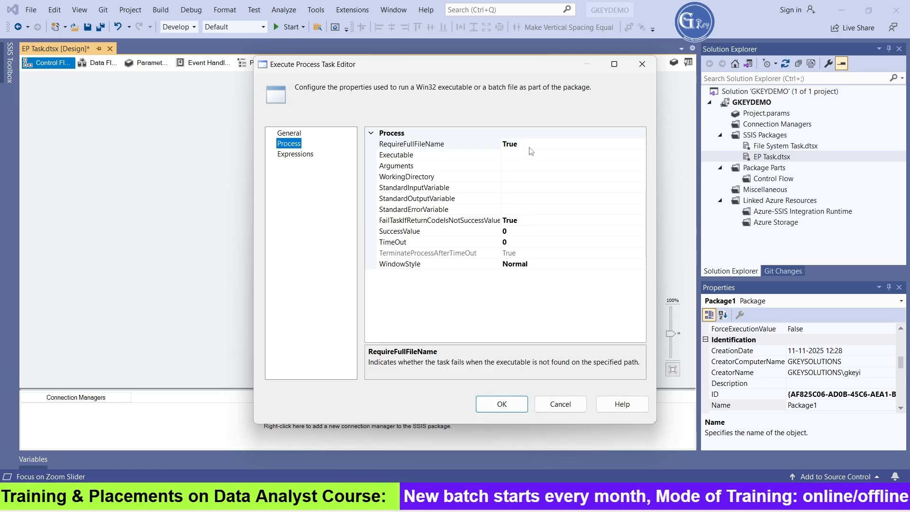
Switch to Notepad and examine the folder-creation, ZIP and UNZIP commands in File System Task Executables.txt.
left_click(647, 427)
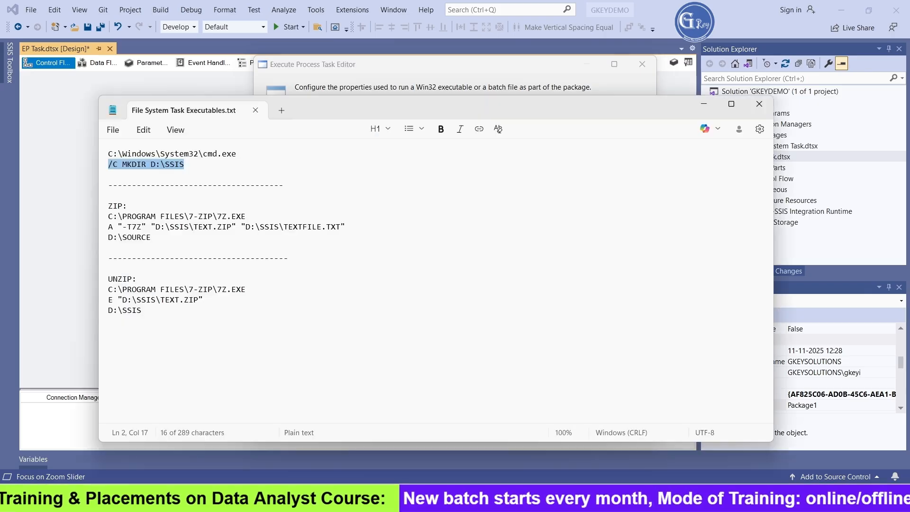
left_click(372, 261)
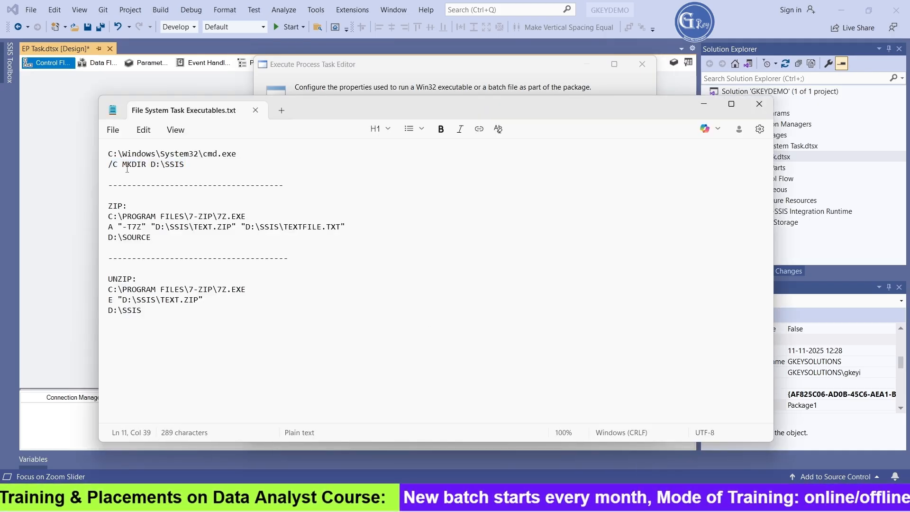
left_click_drag(205, 153, 235, 160)
left_click(209, 167)
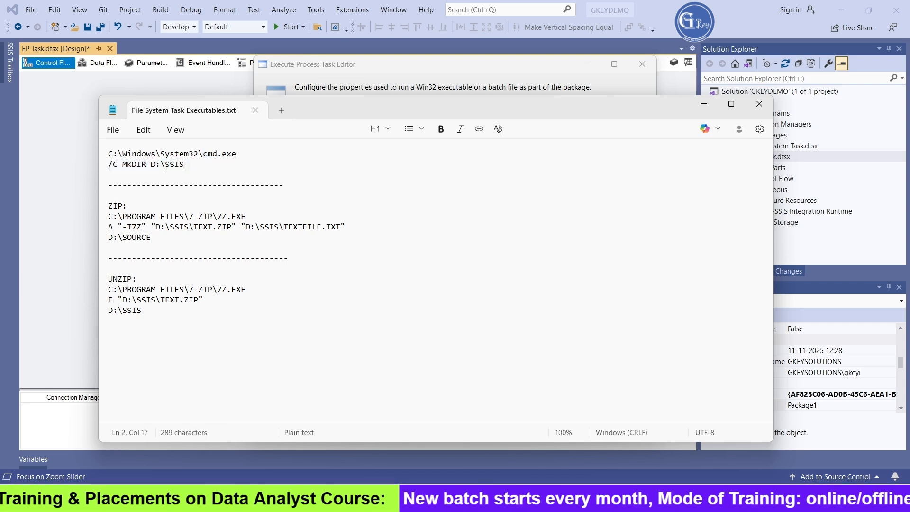
left_click_drag(147, 164, 122, 165)
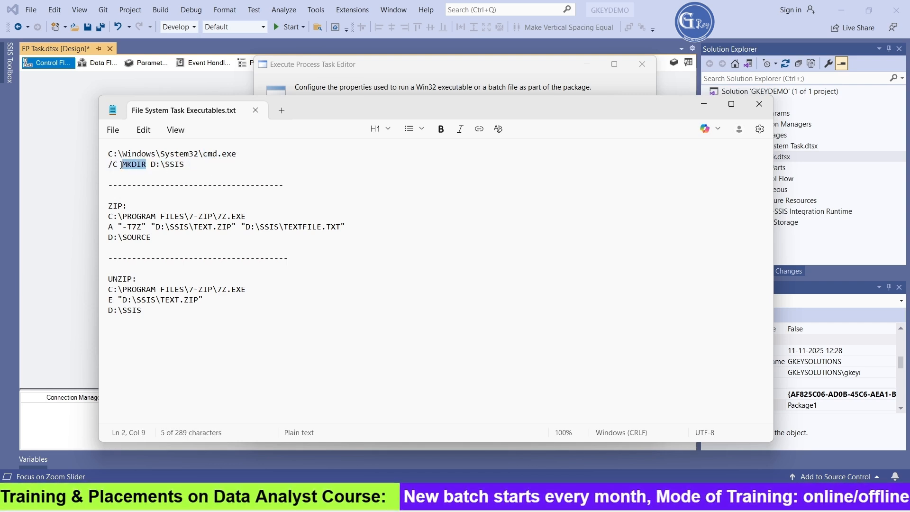
left_click_drag(185, 164, 166, 164)
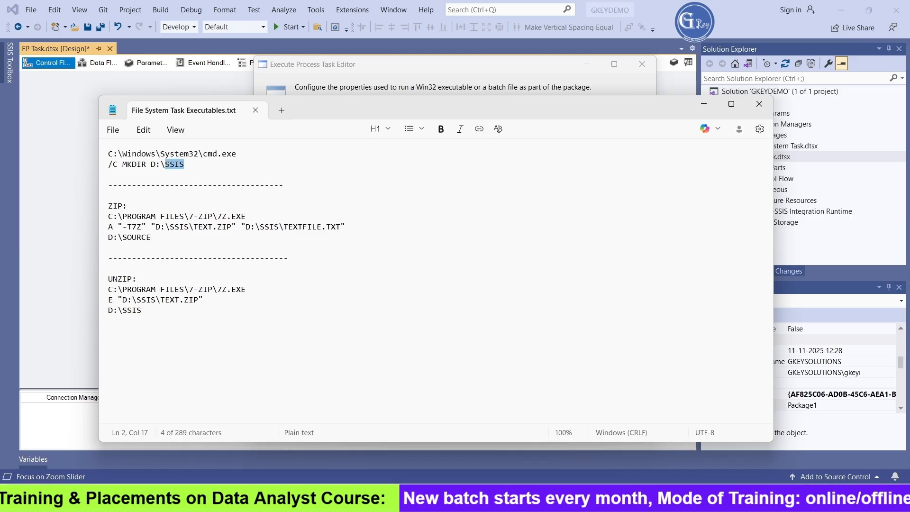
left_click(205, 172)
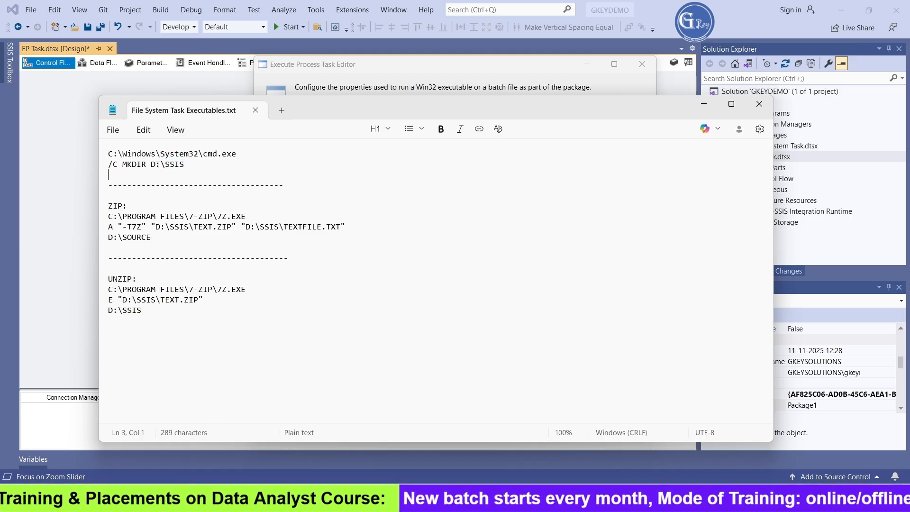
left_click_drag(160, 164, 148, 165)
left_click(199, 169)
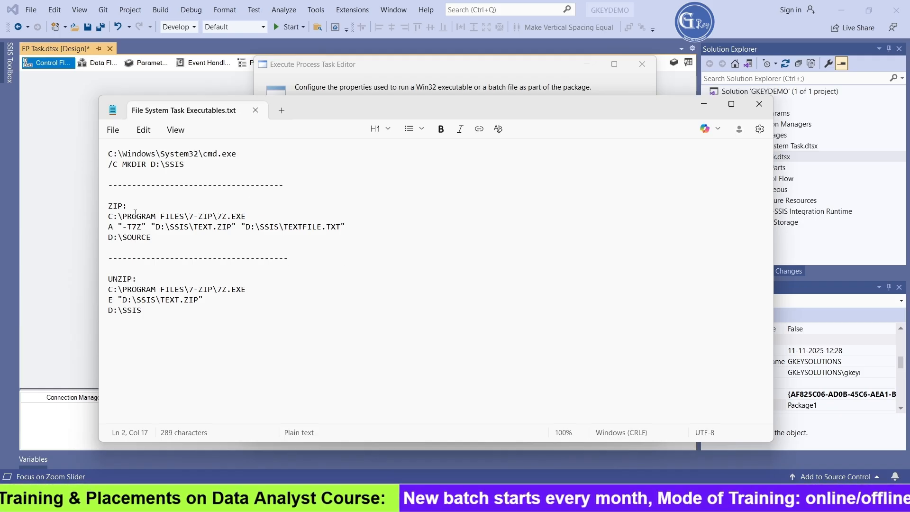
left_click_drag(253, 217, 216, 216)
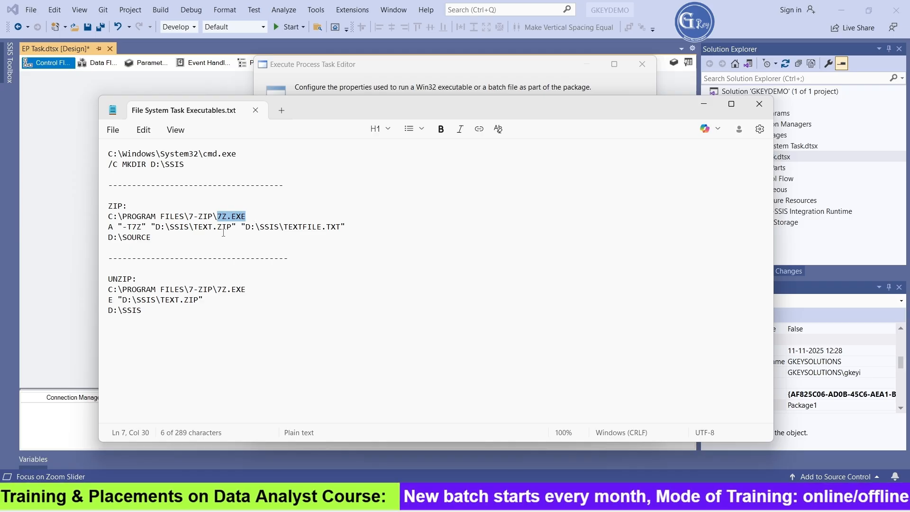
left_click(176, 243)
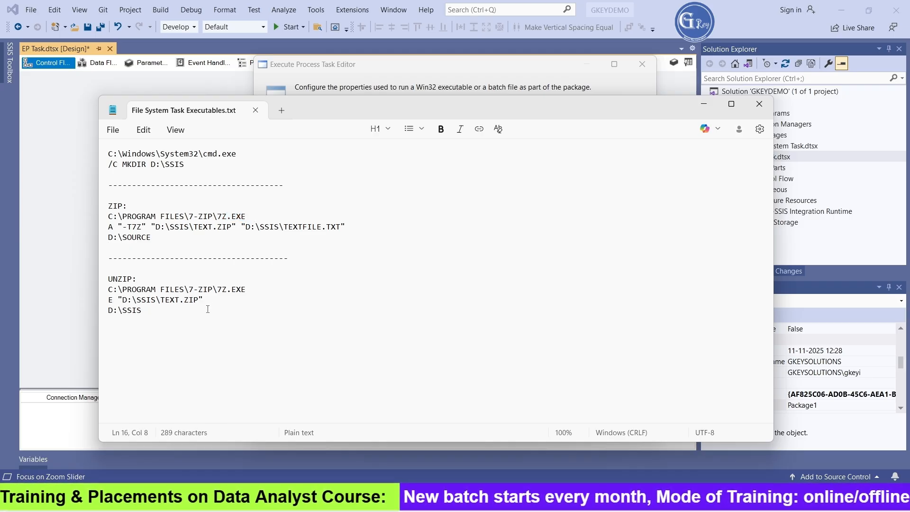
double_click(131, 309)
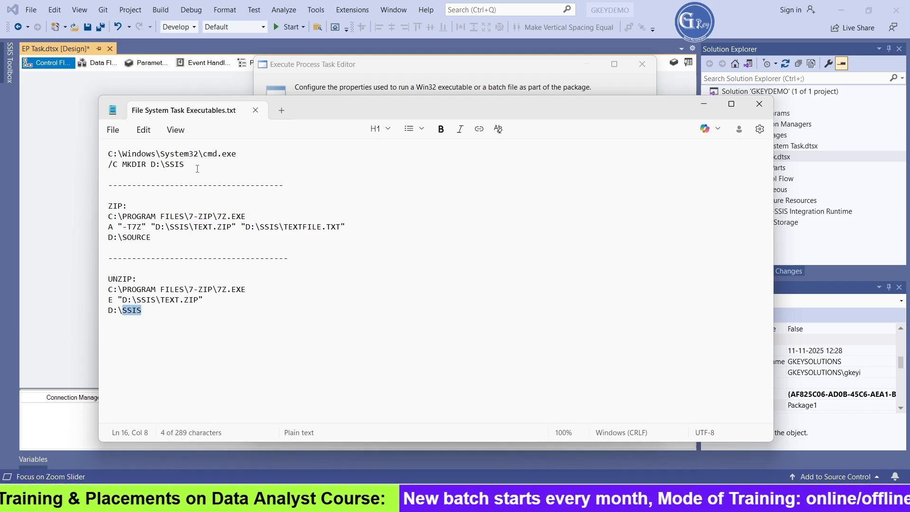
left_click_drag(197, 169, 106, 164)
left_click(300, 160)
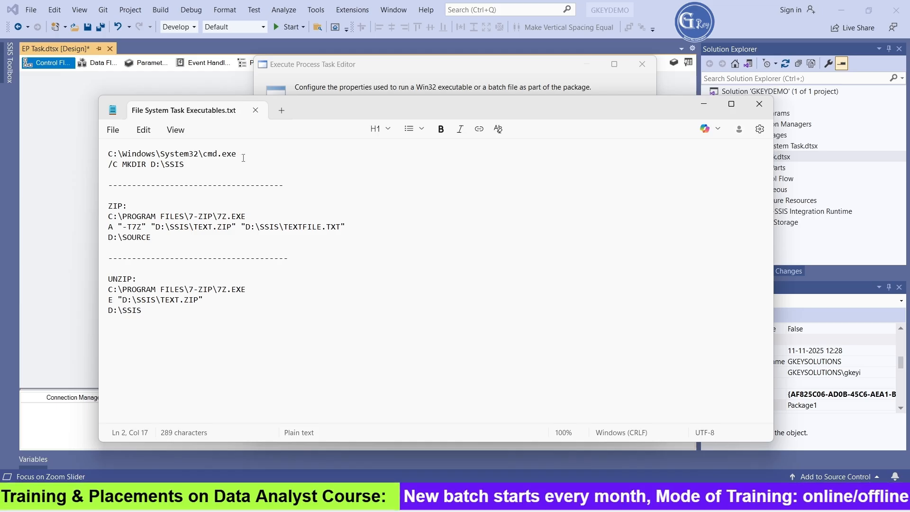
Set the task's Executable to C:\Windows\System32\cmd.exe, using the path from the notes file.
left_click_drag(243, 158, 102, 156)
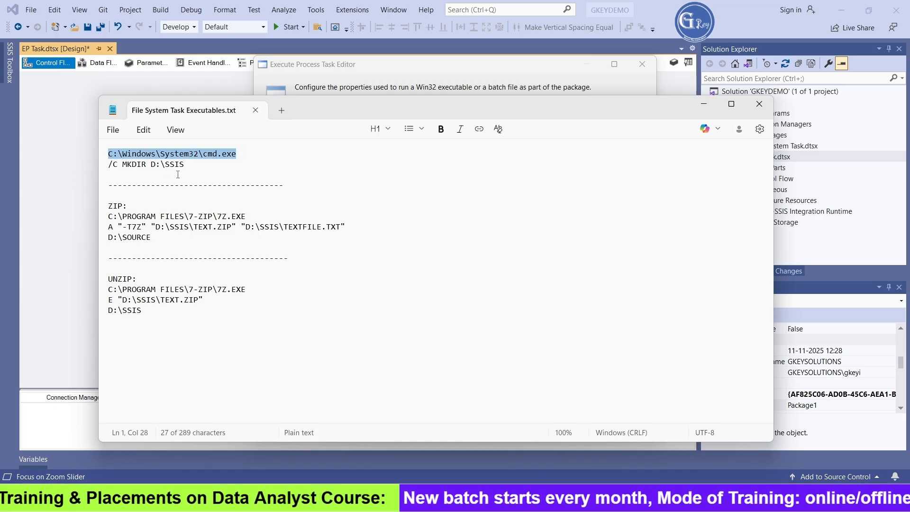
left_click(704, 104)
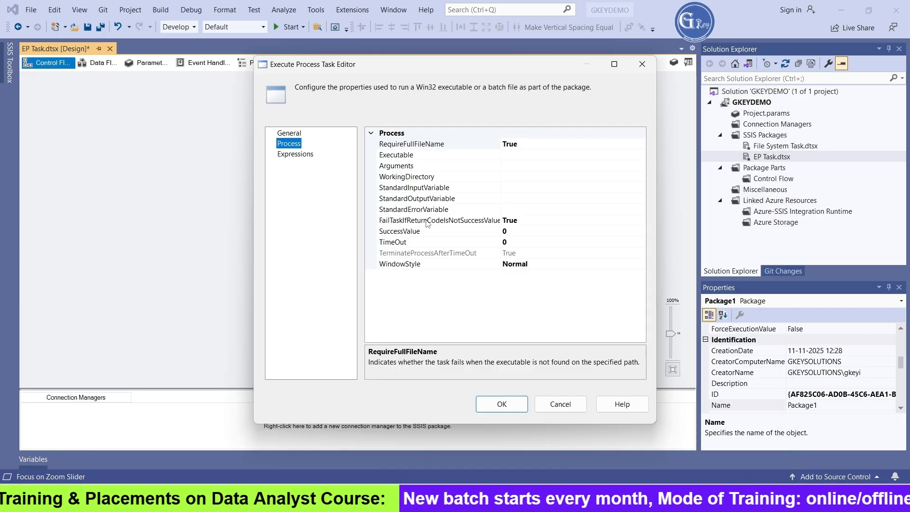
left_click(518, 156)
type("C:\\Windows\\System32\\cmd.exe")
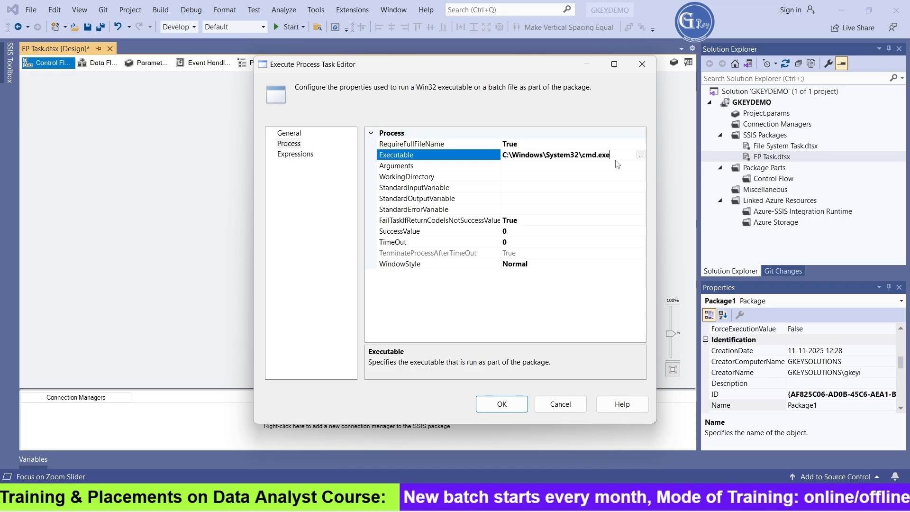
Copy the command /C MKDIR D:\SSIS from the notes file into the task's Arguments and accept the task settings.
left_click(522, 166)
key("alt+Tab")
left_click_drag(190, 167, 79, 172)
key("ctrl+c")
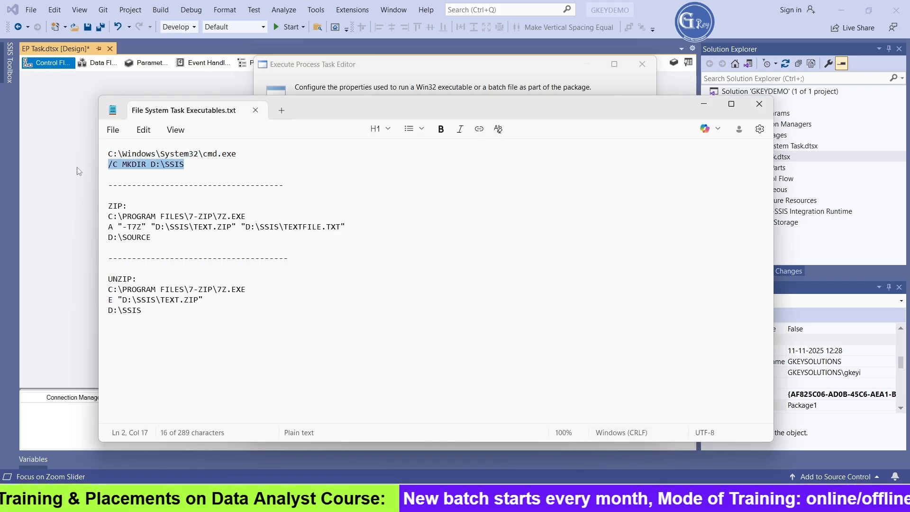
key("alt+Tab")
left_click(517, 166)
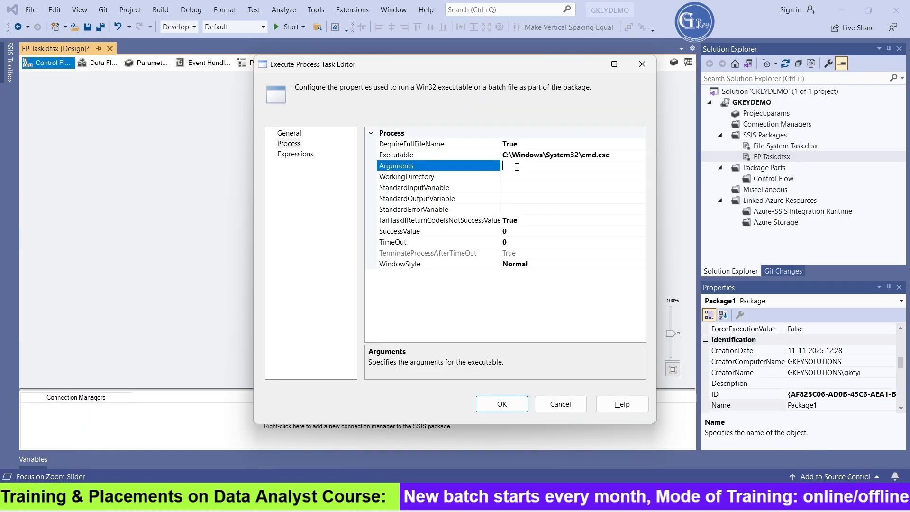
key("ctrl+v")
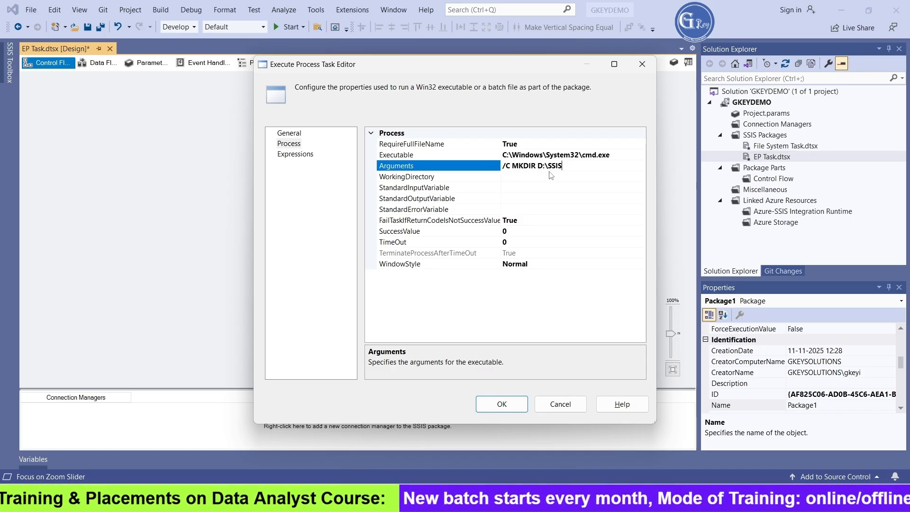
mouse_move(563, 165)
left_mouse_down()
mouse_move(539, 166)
mouse_move(564, 166)
left_mouse_up()
left_click(564, 166)
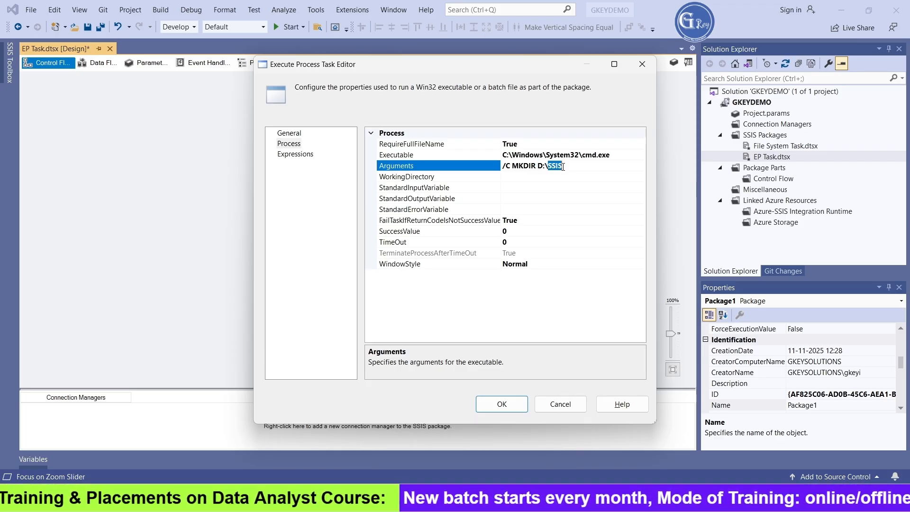
left_click(519, 404)
left_click(490, 276)
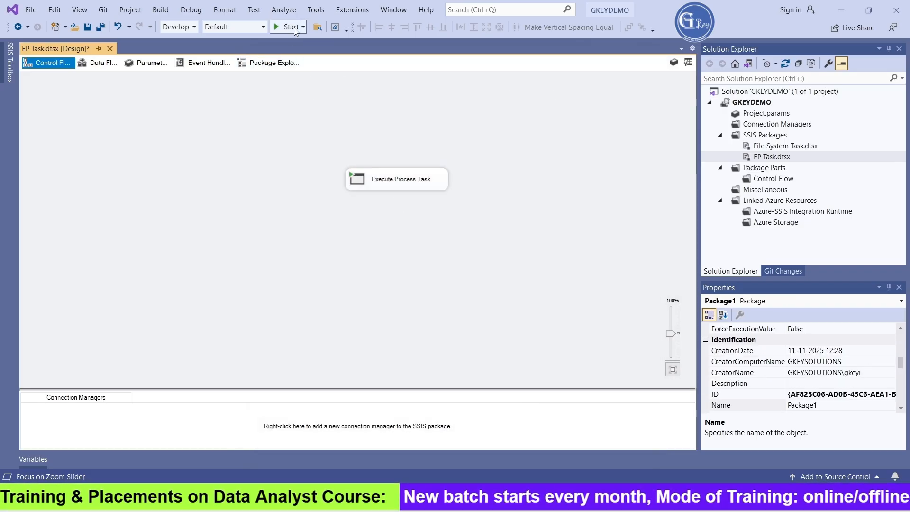
Run the package and check the SSIS folder on Disk (D:) in File Explorer.
left_click(286, 26)
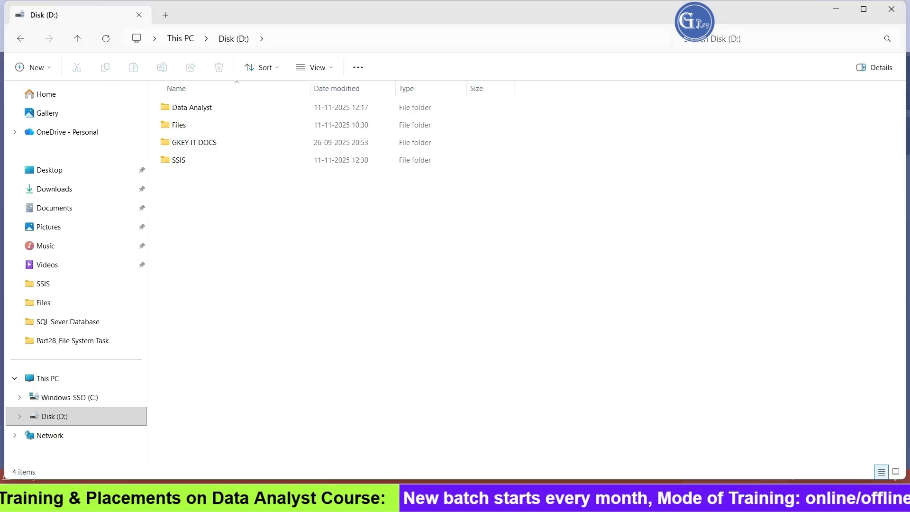
double_click(179, 160)
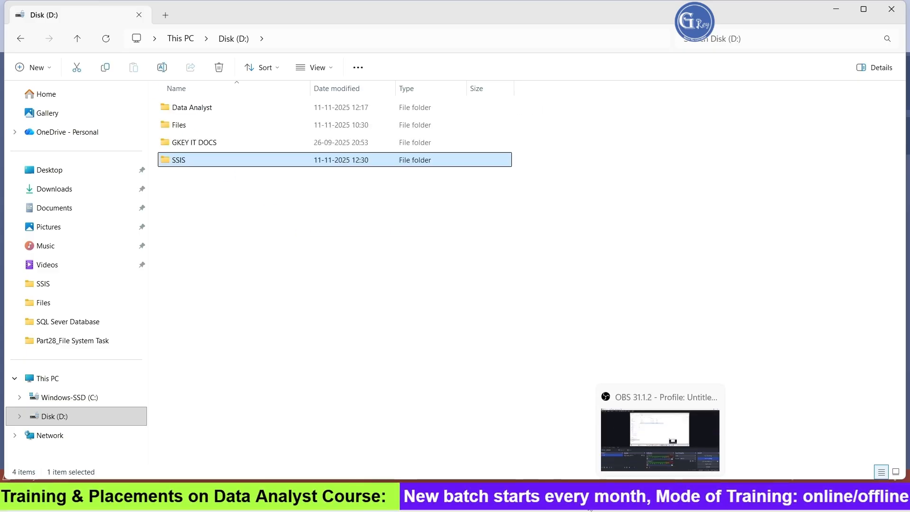
Return to Visual Studio, stop debugging the package and close the Output pane.
left_click(582, 498)
left_click(388, 27)
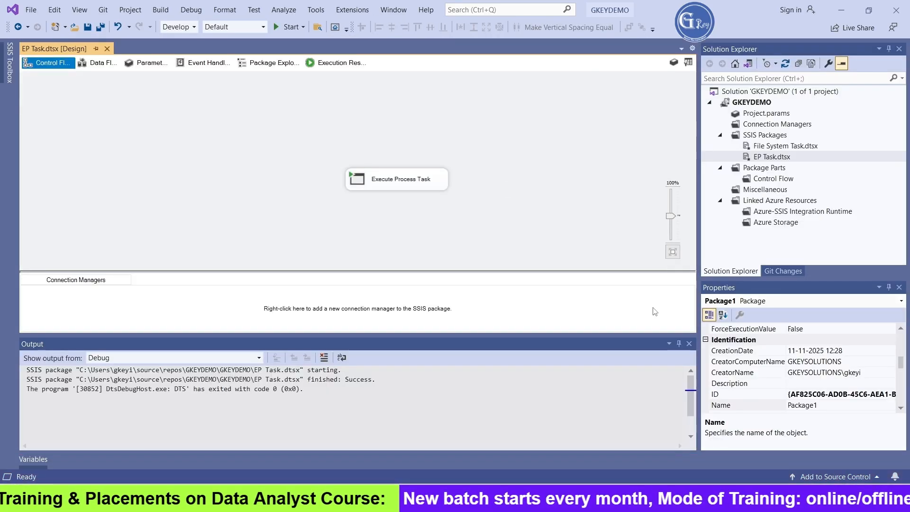
left_click(689, 344)
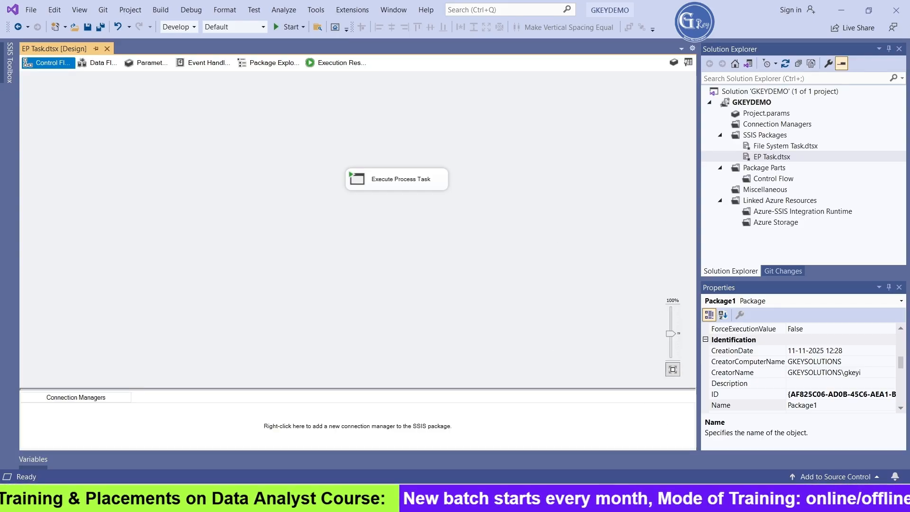
Review the ZIP section of the notes file, examining the 7-Zip executable path, the archive switch and the archive and source file names.
left_click(635, 498)
left_click(344, 198)
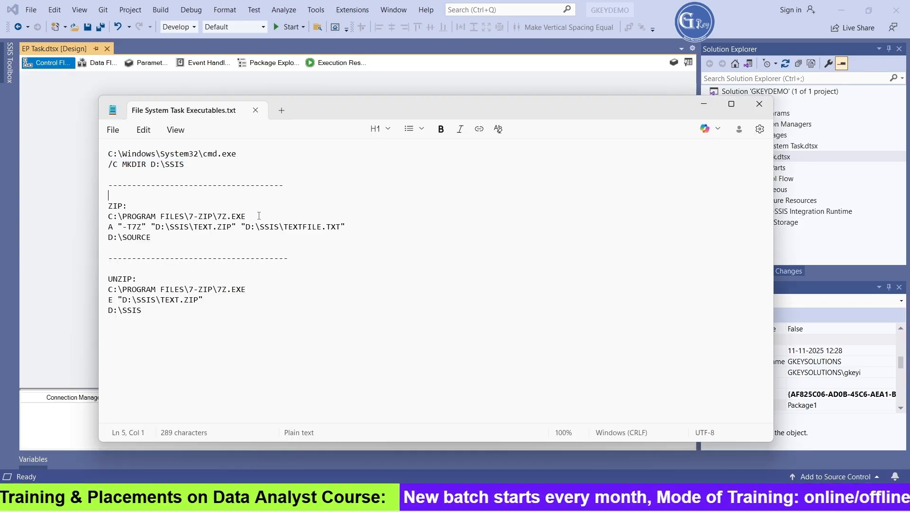
left_click_drag(257, 216, 108, 216)
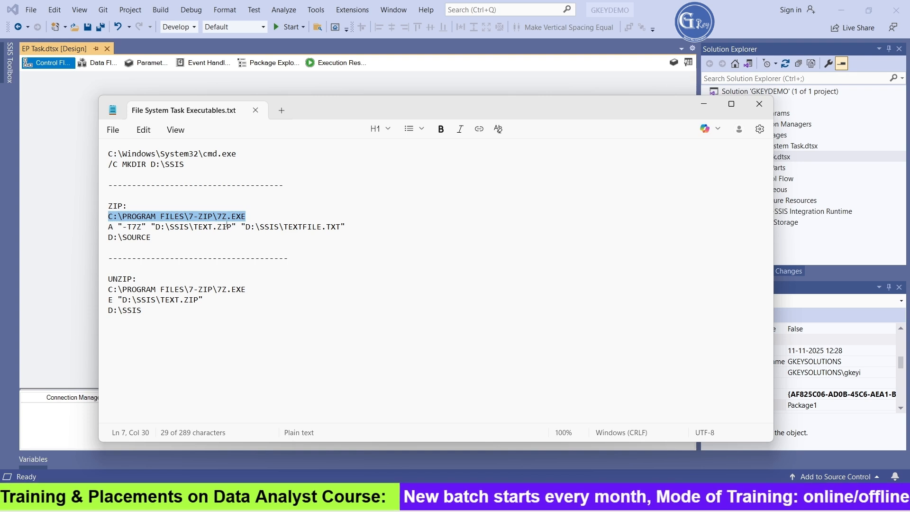
left_click(259, 221)
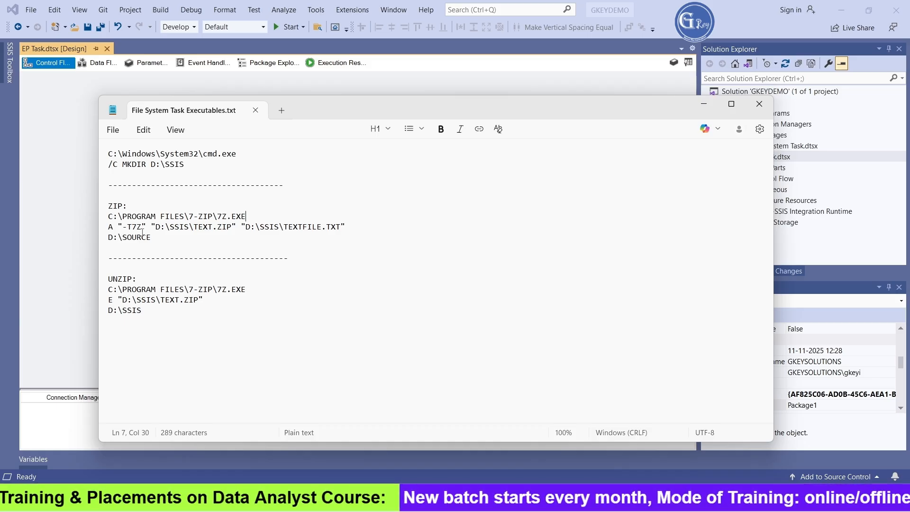
left_click_drag(143, 227, 90, 228)
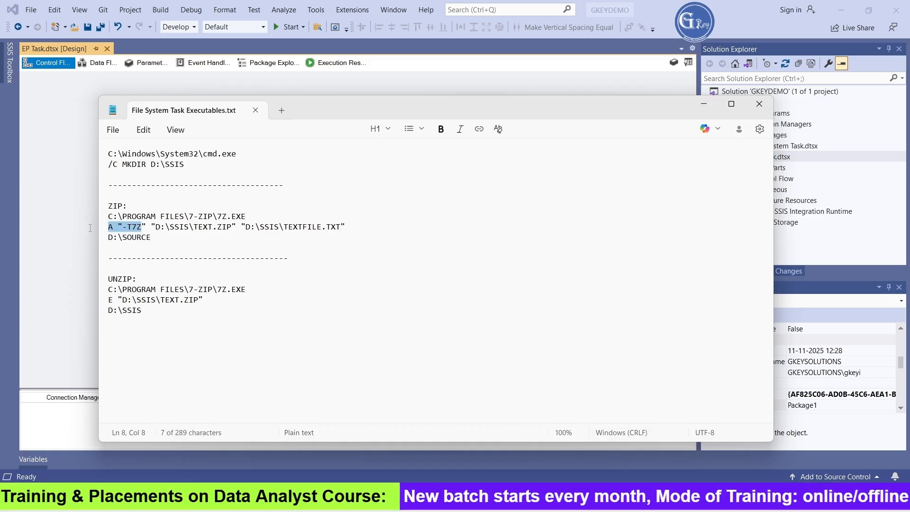
left_click(161, 235)
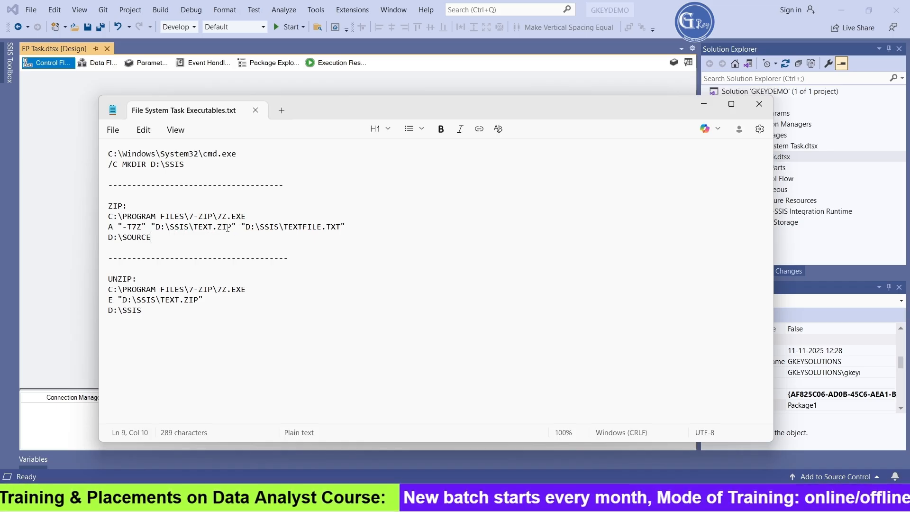
left_click_drag(234, 230, 194, 232)
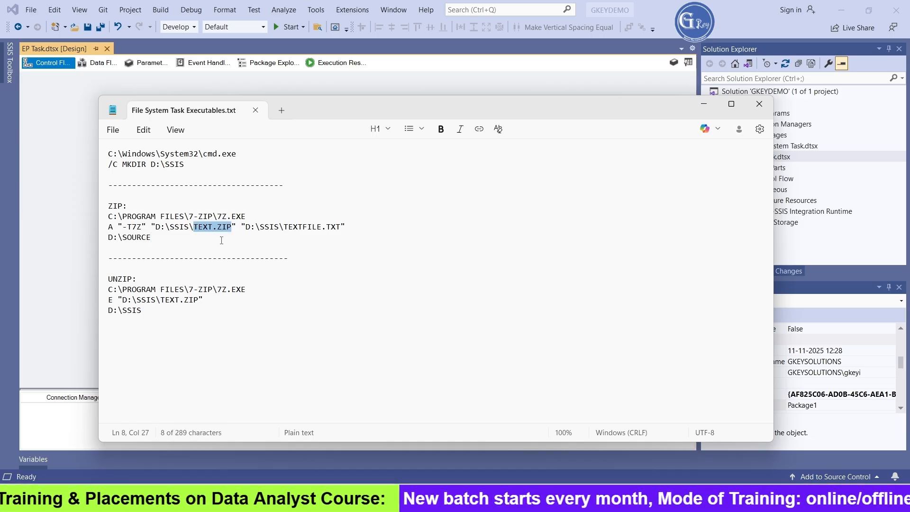
left_click(285, 238)
left_click_drag(342, 226, 283, 228)
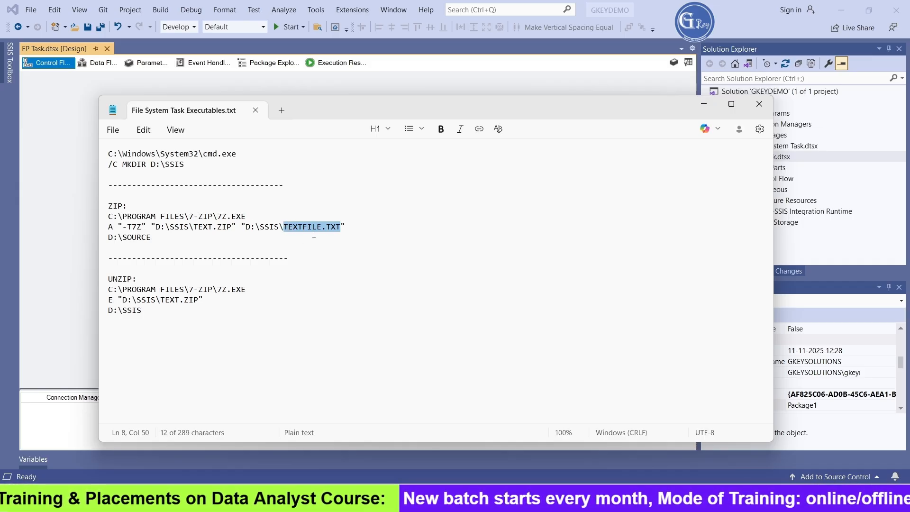
Switch to File Explorer, open the SSIS folder on Disk (D:) and create a new text document in it.
left_click(374, 429)
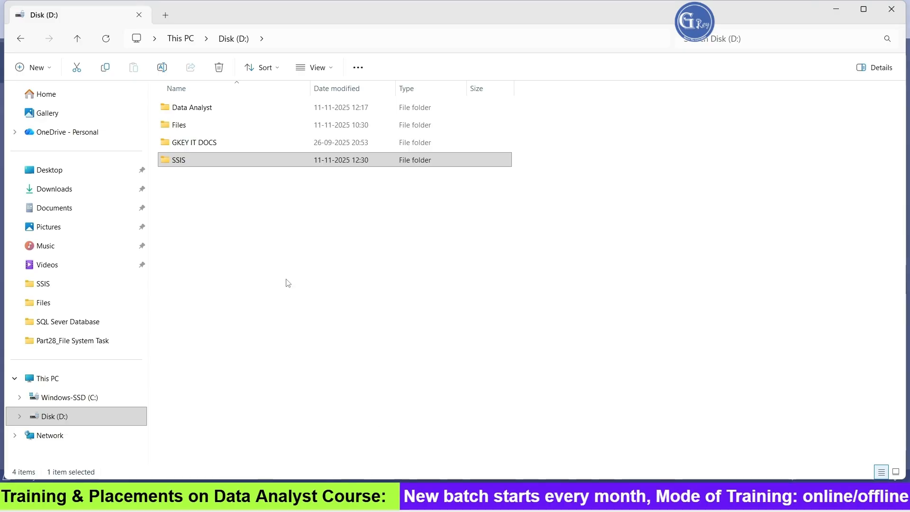
left_click(202, 164)
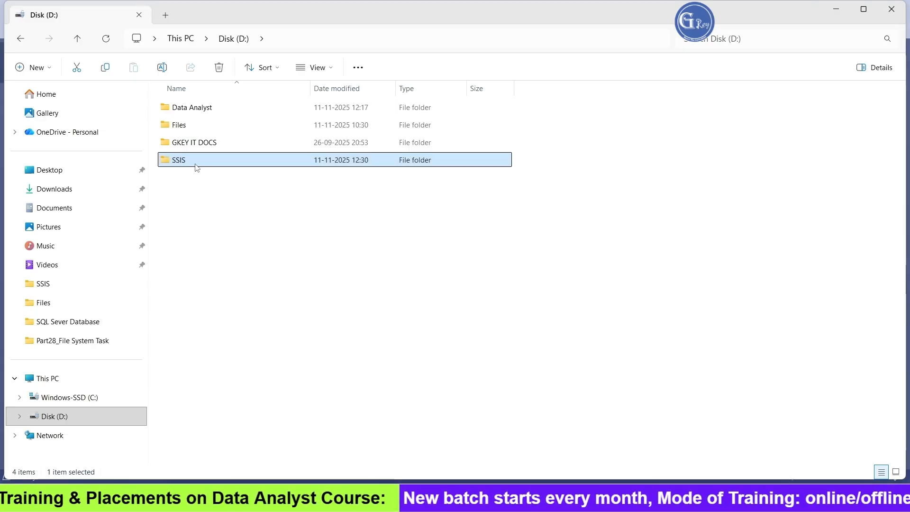
key("F5")
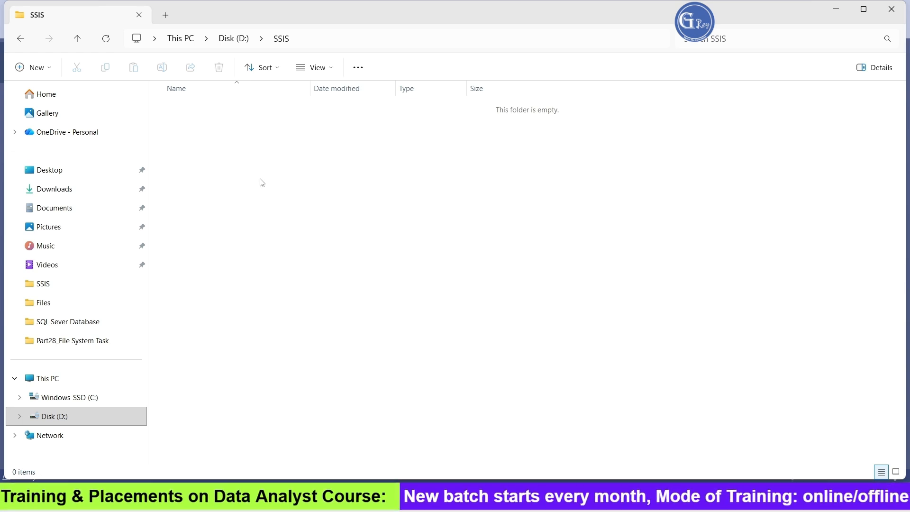
right_click(262, 183)
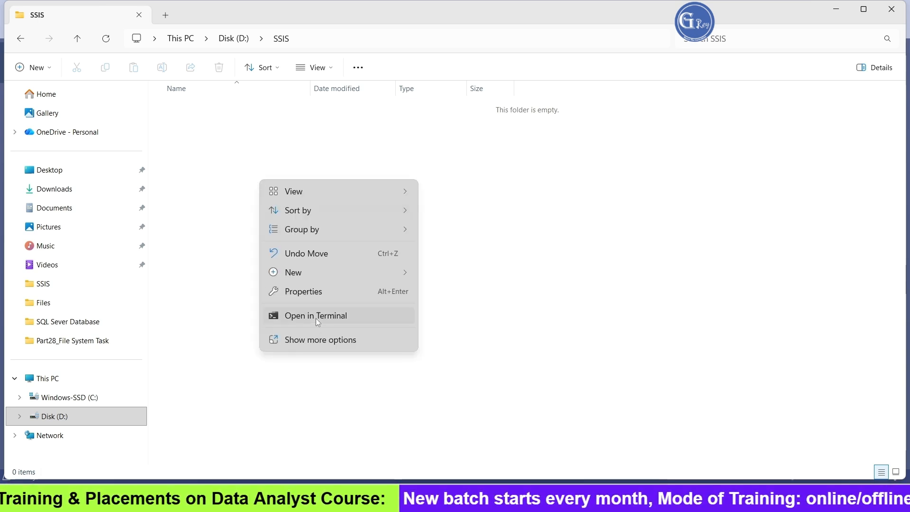
mouse_move(470, 283)
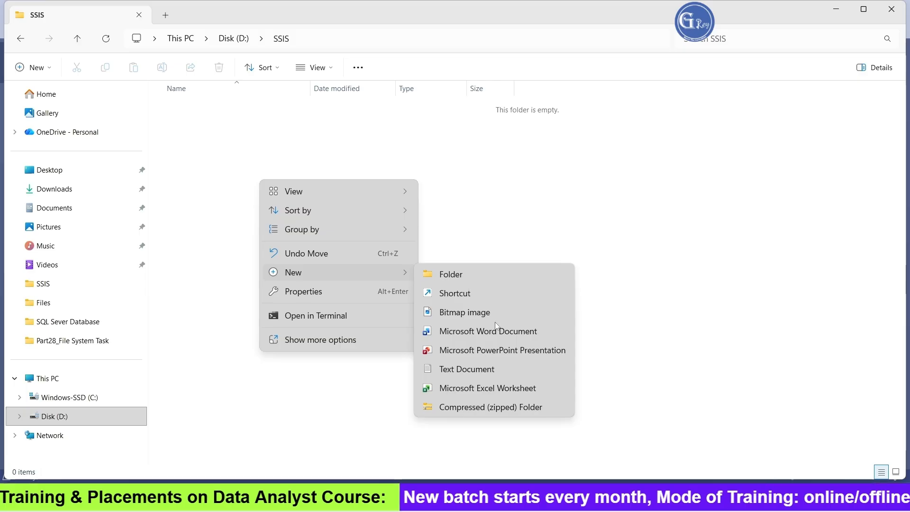
left_click(484, 373)
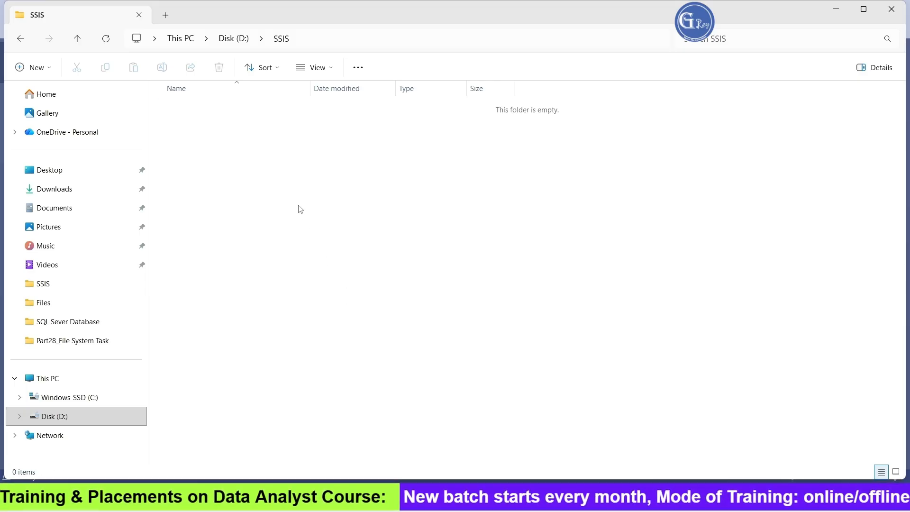
Name the new text document TEXTFILE.TXT, with both the name and the extension in capitals.
key("BackSpace")
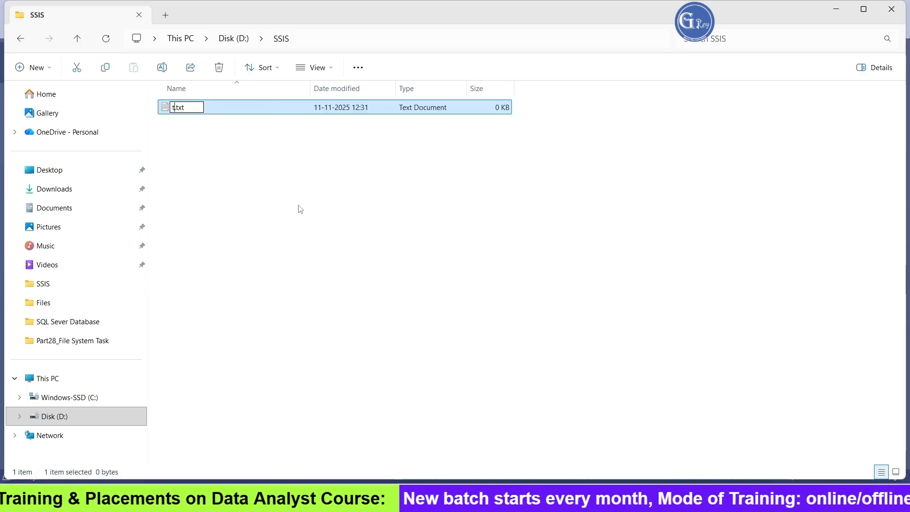
key("Caps_Lock")
type("TEXT")
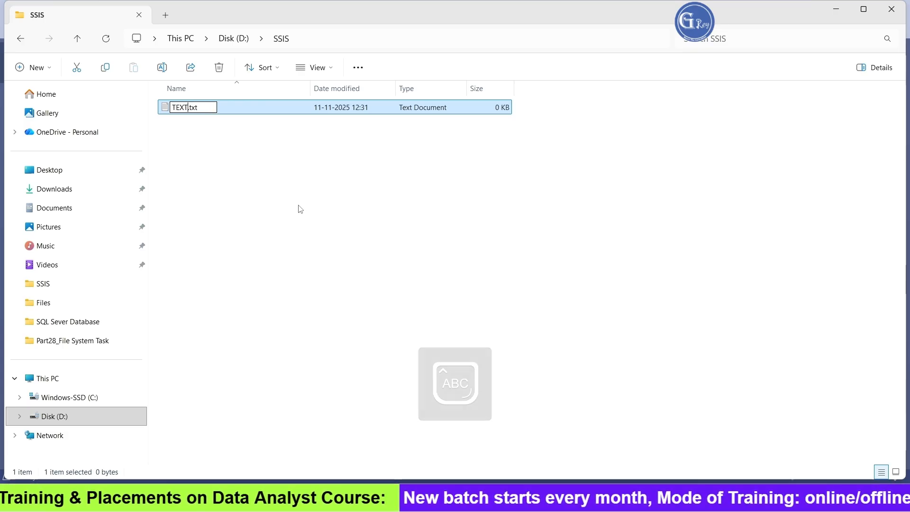
type("FILE")
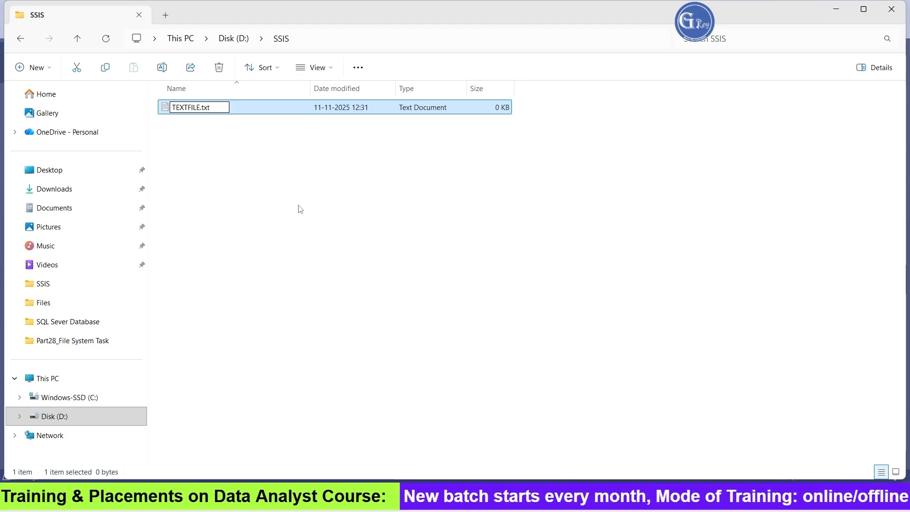
key("BackSpace")
key("BackSpace")
type("t")
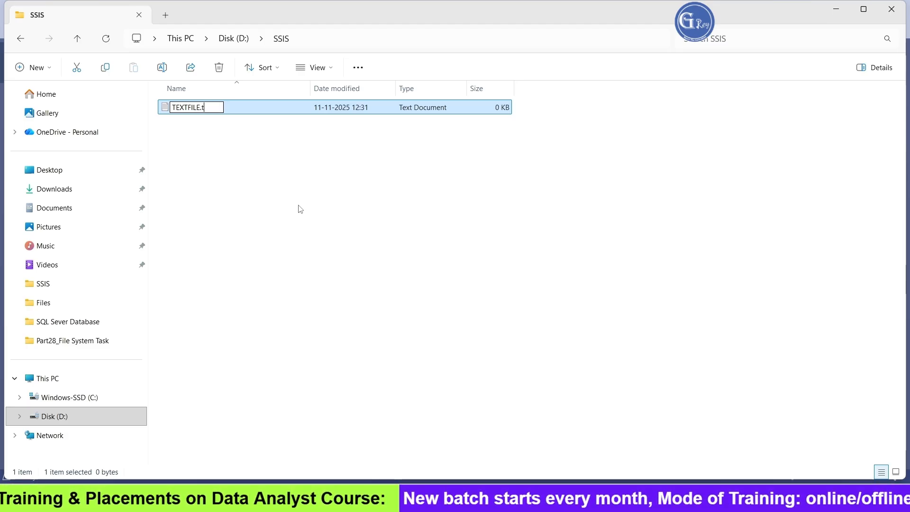
type("TX")
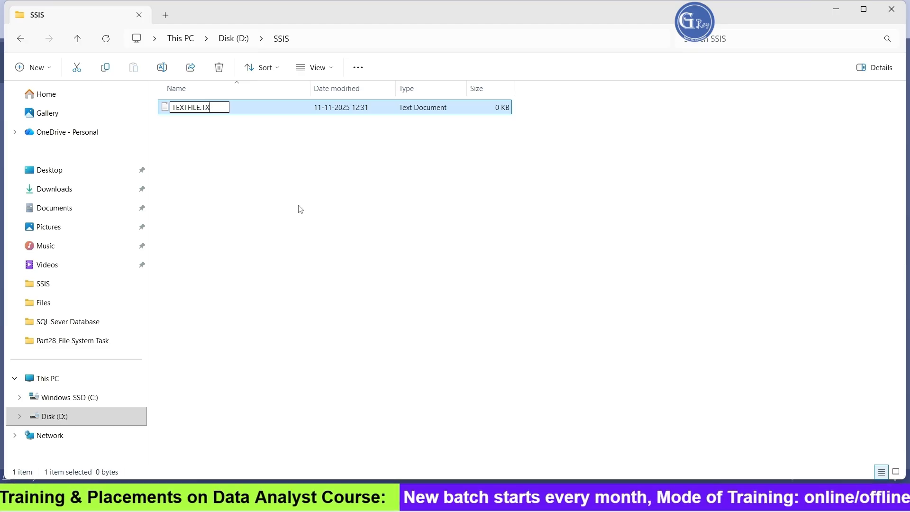
type("T")
key("Return")
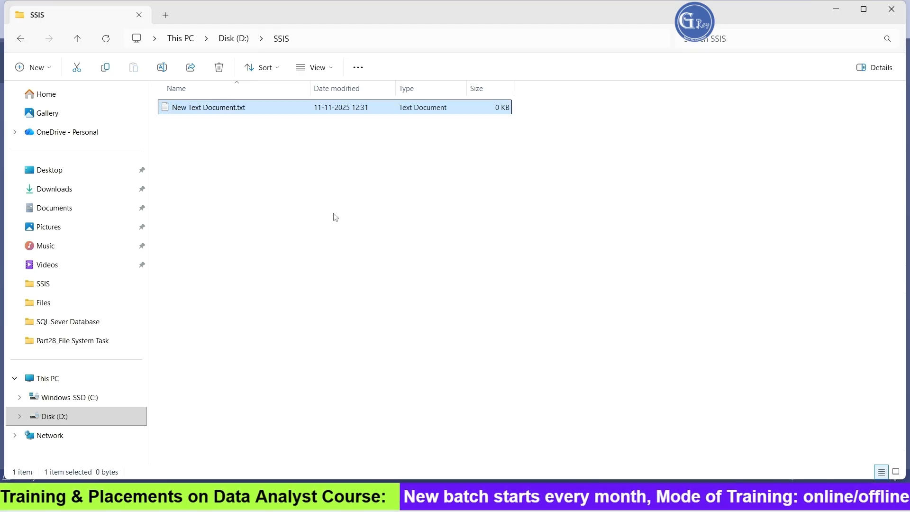
left_click(713, 357)
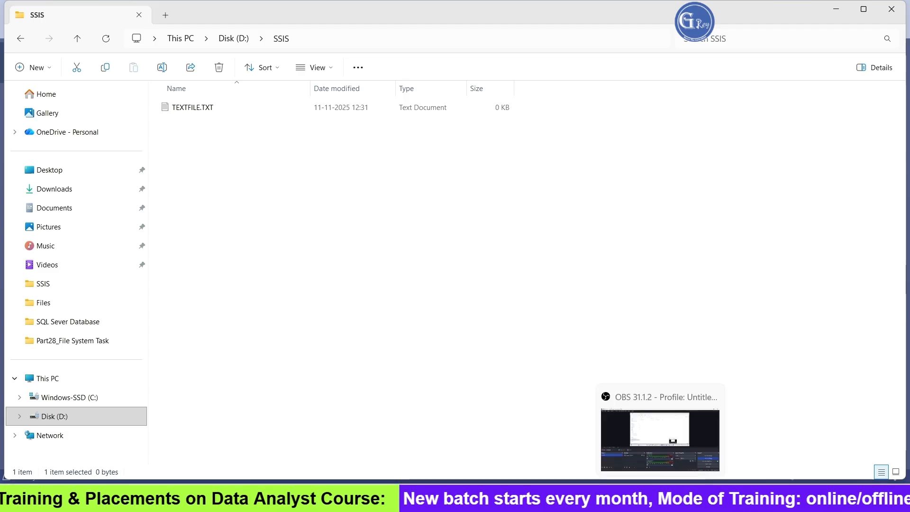
Copy C:\PROGRAM FILES\7-ZIP\7Z.EXE from the notes file and set it as the Execute Process Task's Executable in Visual Studio.
left_click(638, 498)
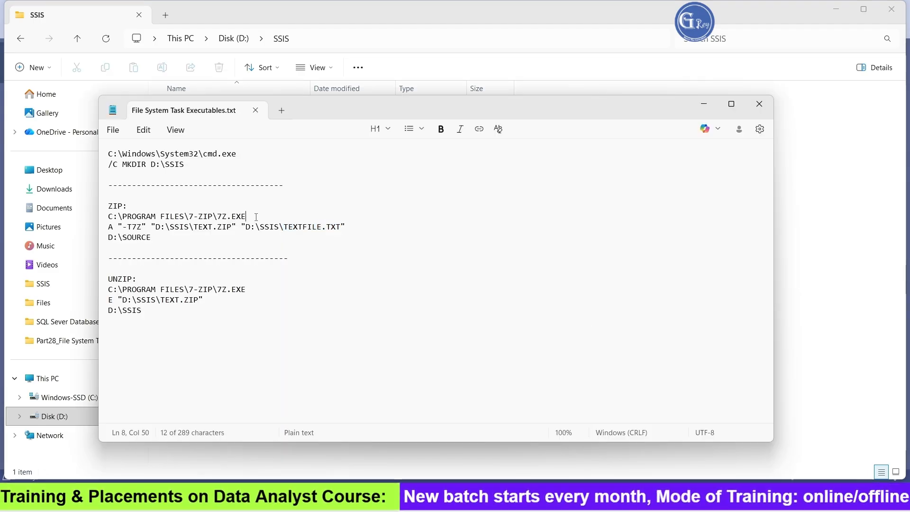
left_click_drag(247, 216, 105, 217)
key("ctrl+c")
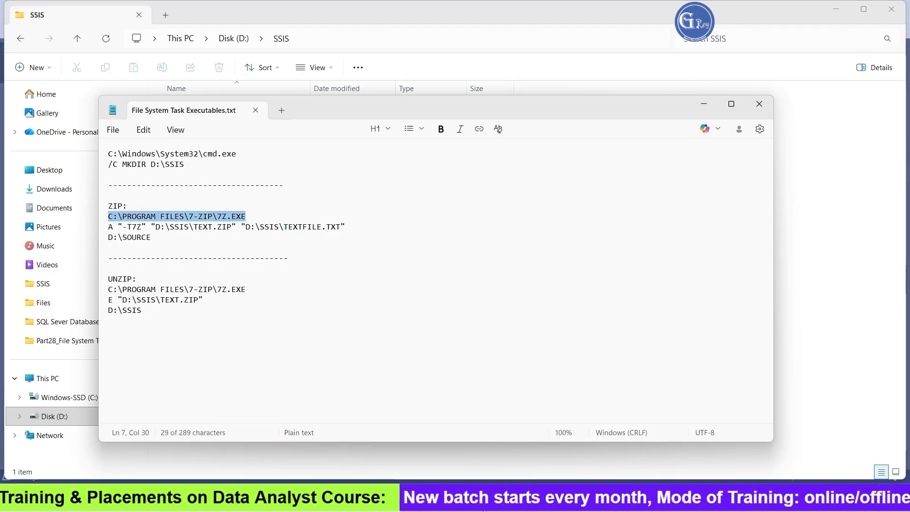
key("alt+Tab")
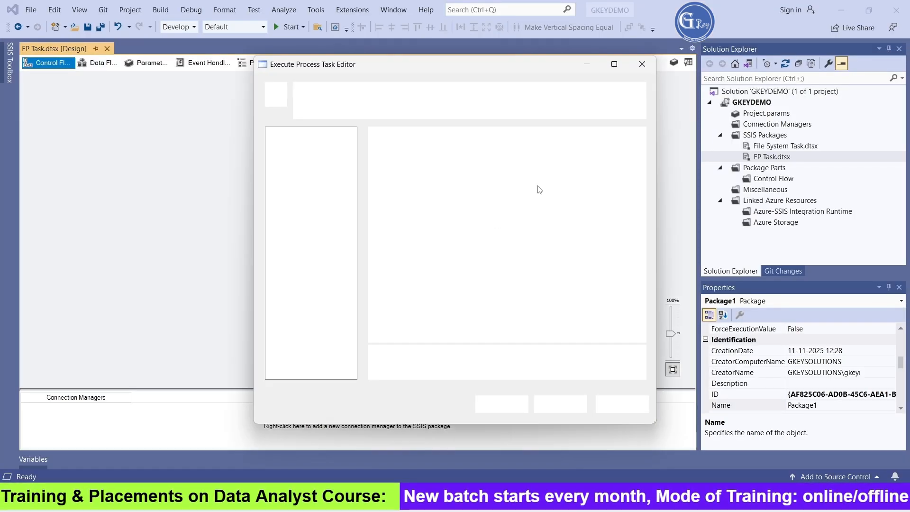
left_click(289, 145)
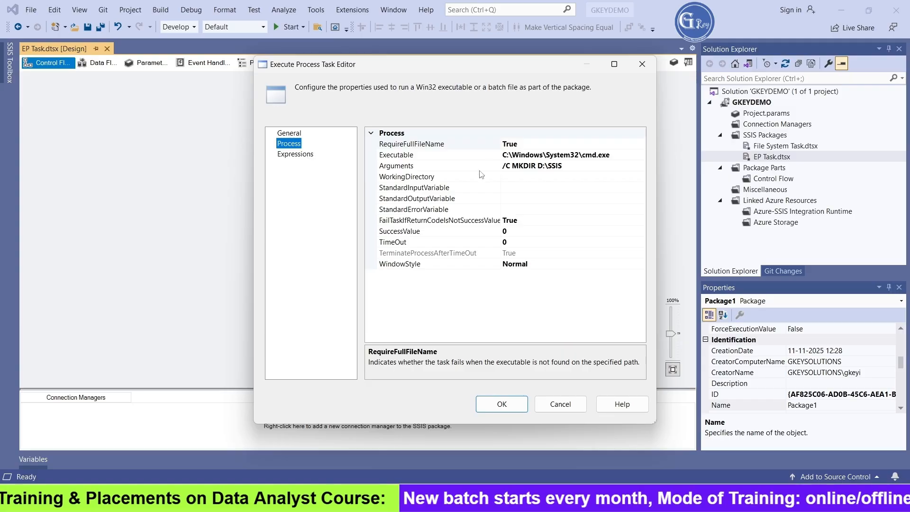
left_click(622, 156)
left_click_drag(623, 155, 503, 155)
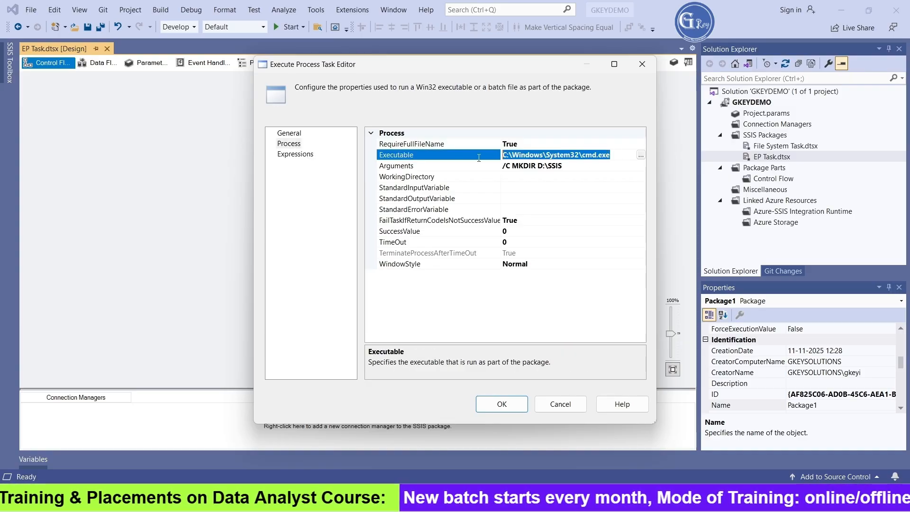
key("ctrl+v")
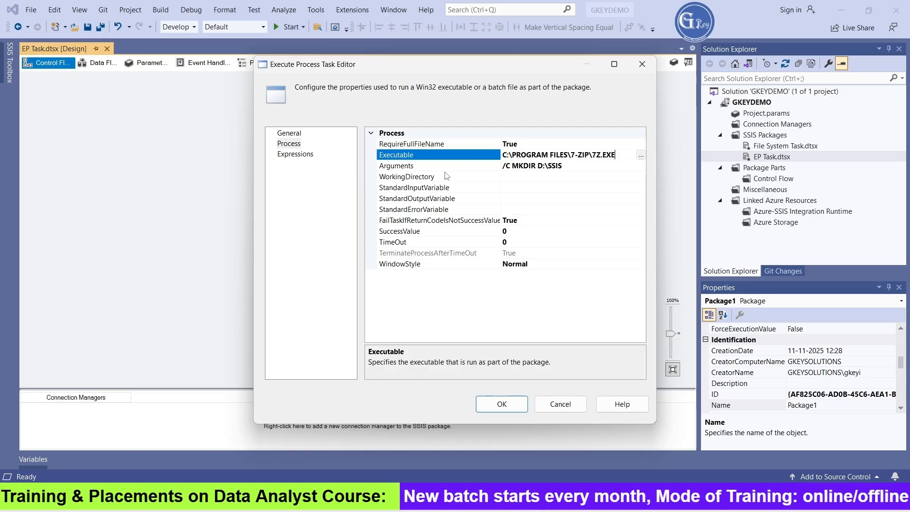
Set the task's Arguments to A "-T7Z" "D:\SSIS\TEXT.ZIP" "D:\SSIS\TEXTFILE.TXT" from the notes file, and review them in the maximized editor.
key("alt+Tab")
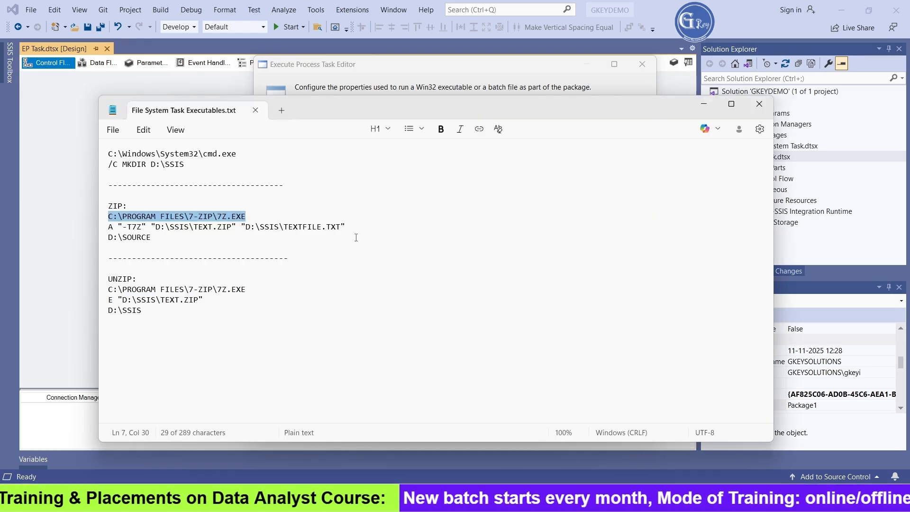
left_click_drag(347, 228, 109, 228)
key("ctrl+c")
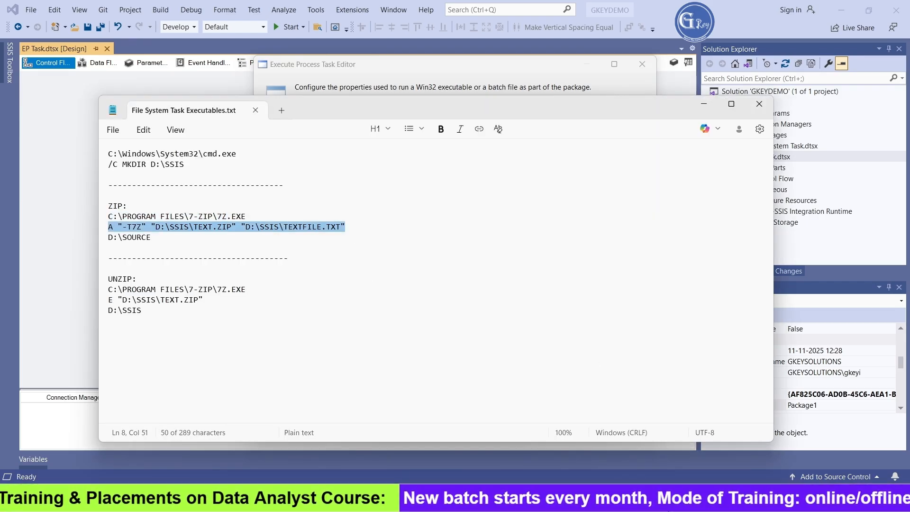
key("alt+Tab")
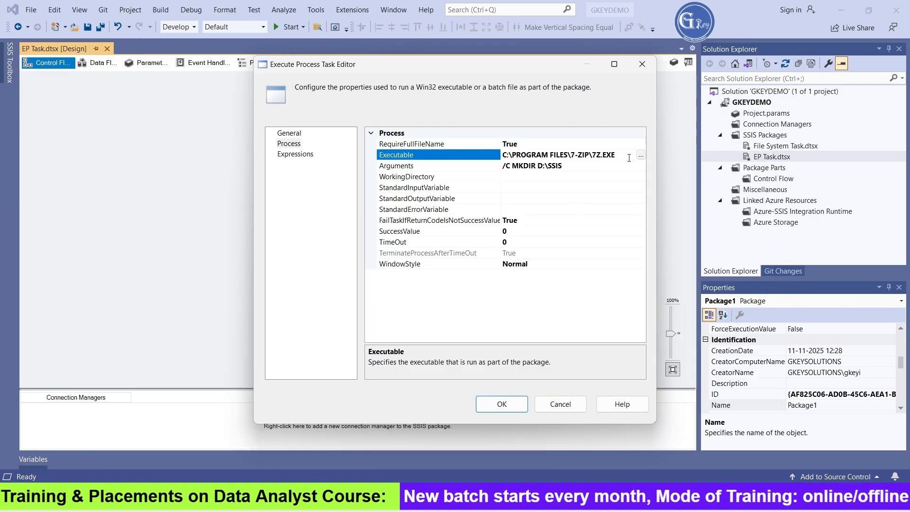
left_click(584, 167)
key("ctrl+a")
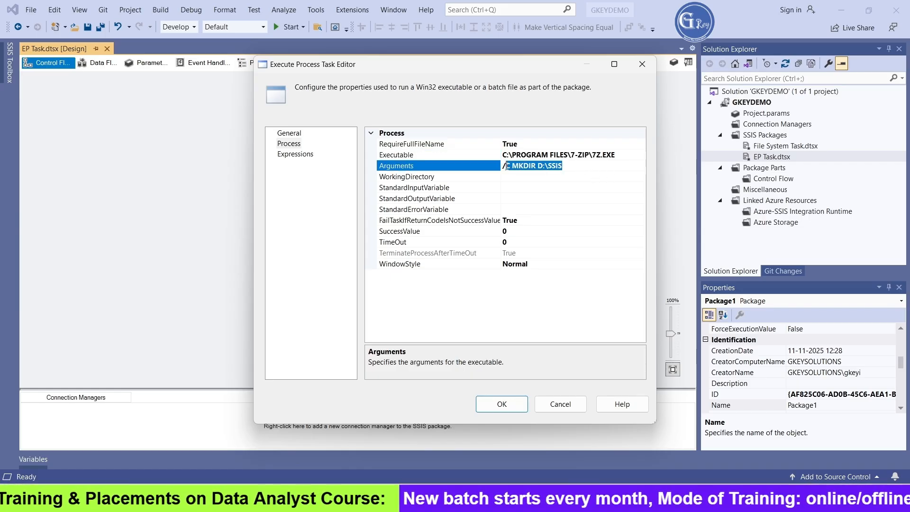
key("ctrl+v")
left_click(615, 65)
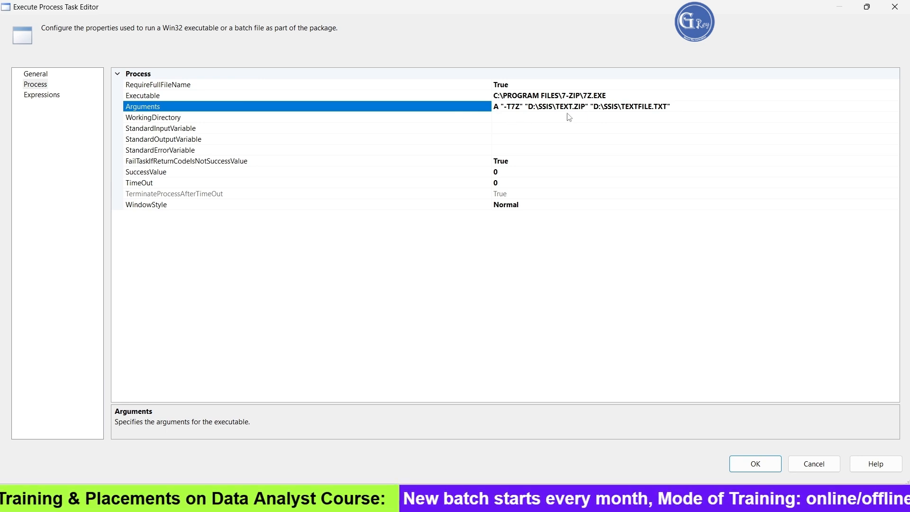
left_click_drag(557, 107, 585, 108)
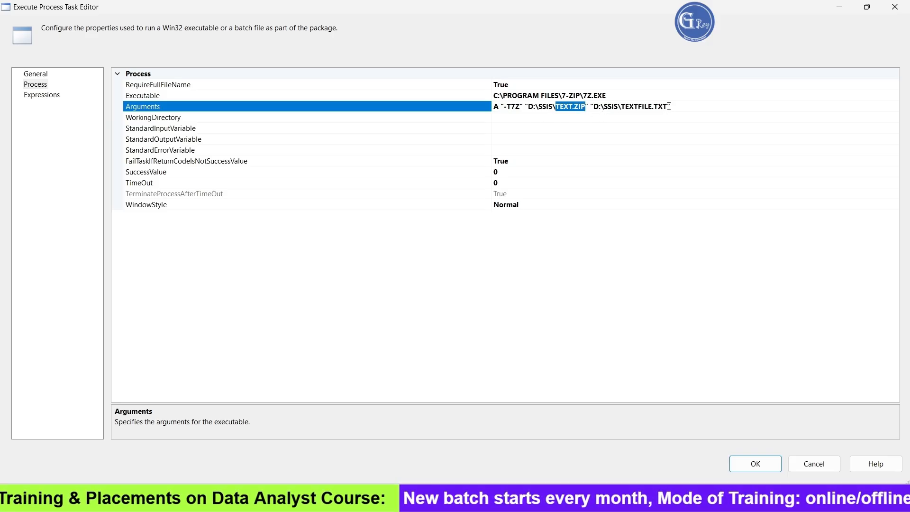
left_click_drag(669, 106, 624, 106)
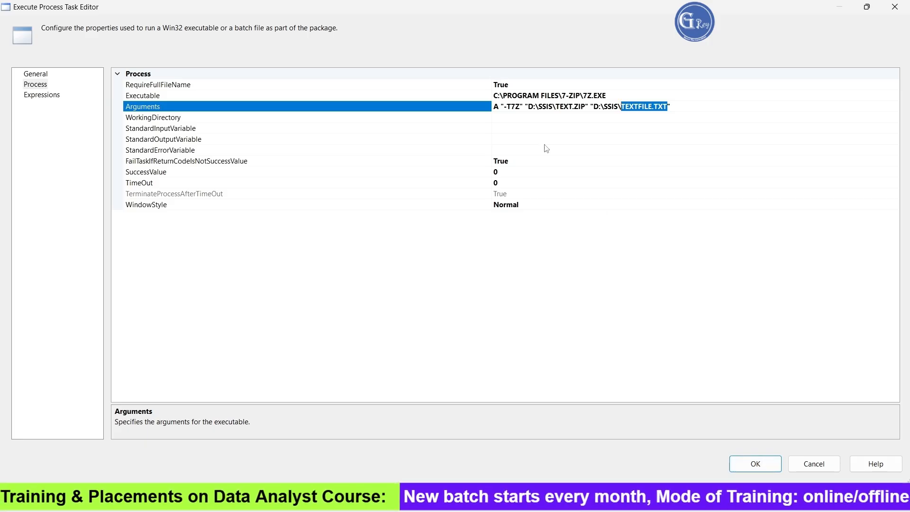
Copy the D:\SOURCE path from the notes file into the task's WorkingDirectory, change it to D:\SSIS and accept the task settings.
left_click(523, 121)
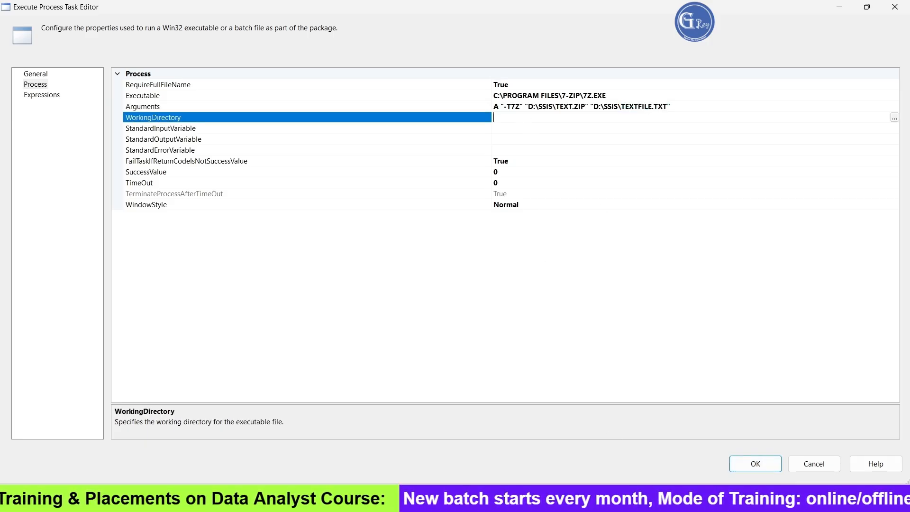
left_click(635, 499)
left_click_drag(151, 237, 94, 236)
key("ctrl+c")
key("alt+Tab")
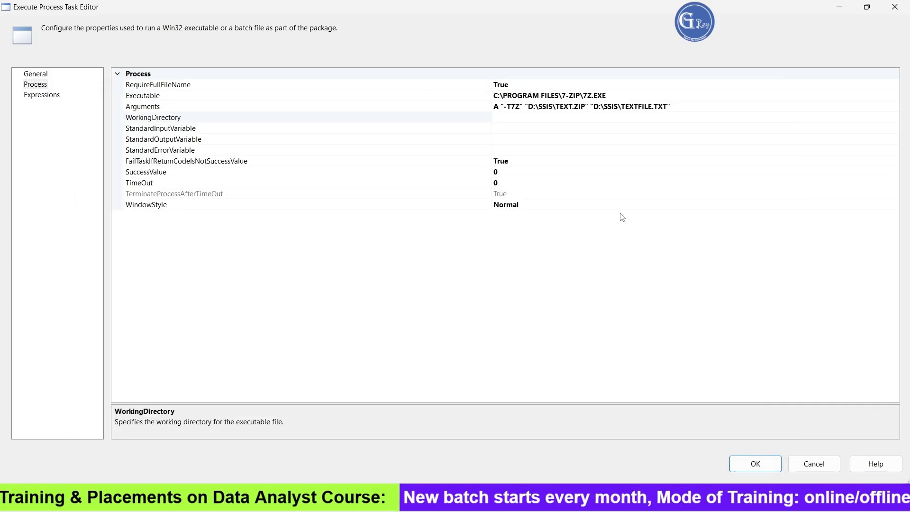
key("ctrl+v")
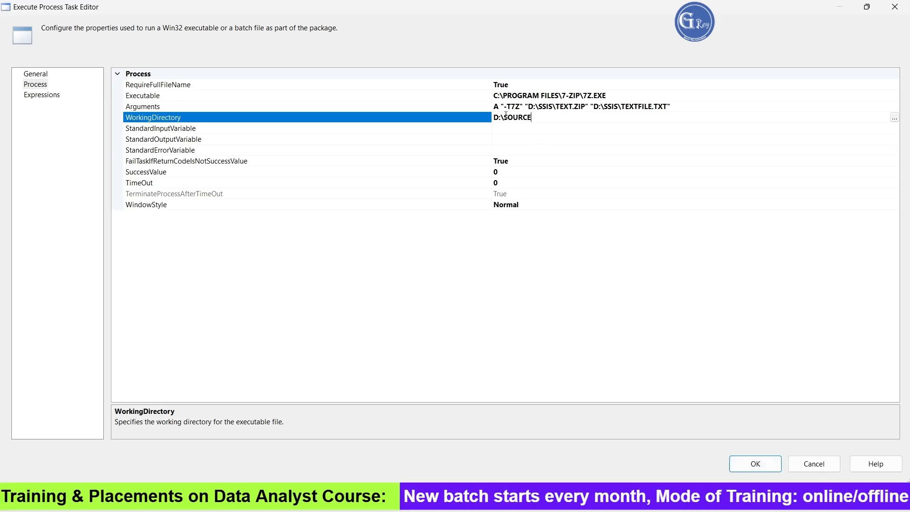
left_click_drag(506, 117, 546, 125)
type("ss")
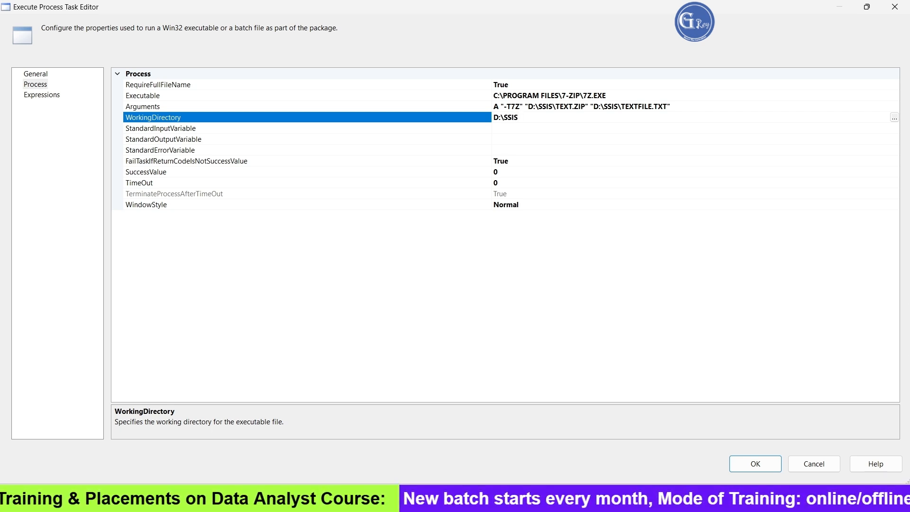
left_click(755, 464)
Run the EP Task.dtsx package to zip the text file with the Execute Process Task.
left_click(513, 268)
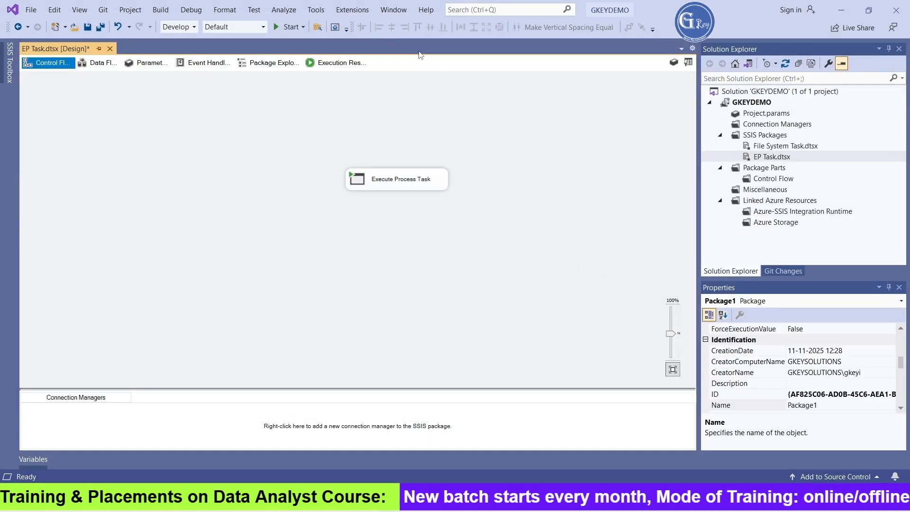
left_click(288, 27)
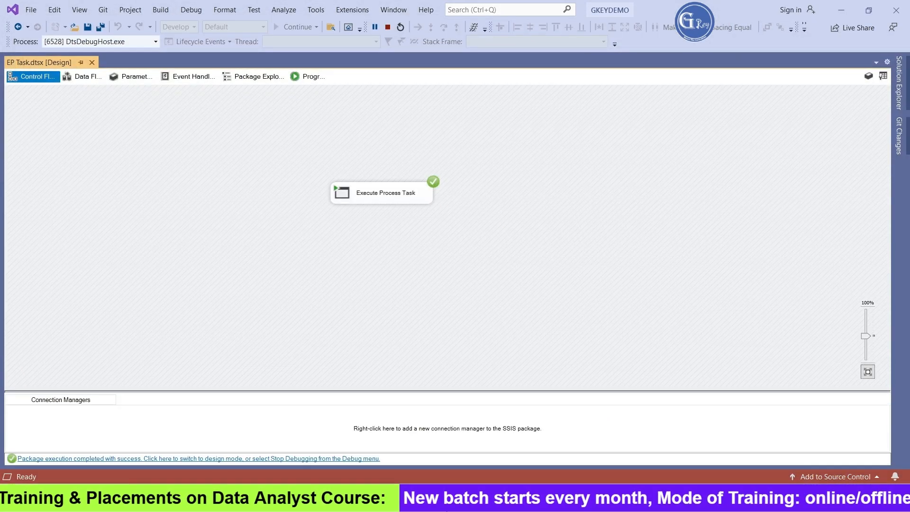
Switch to File Explorer and check the SSIS folder on Disk (D:) for TEXT.ZIP alongside TEXTFILE.TXT.
left_click(373, 500)
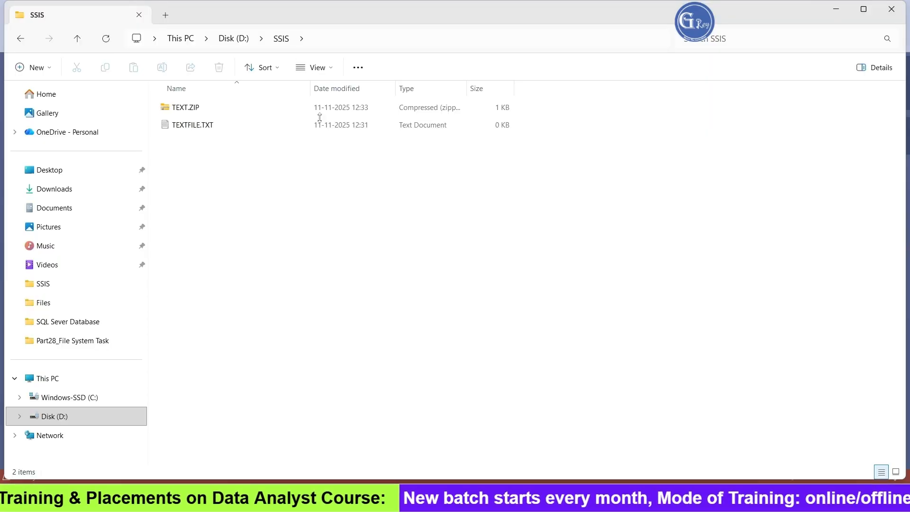
left_click(234, 42)
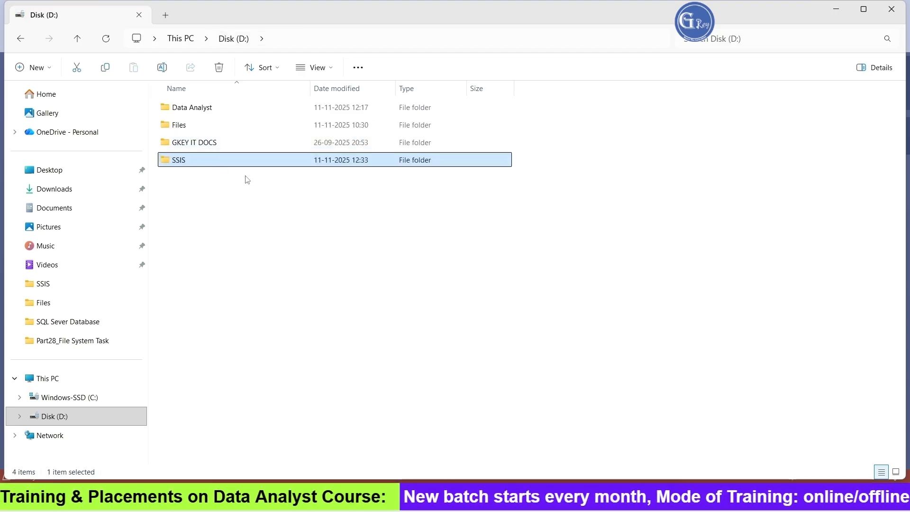
key("Return")
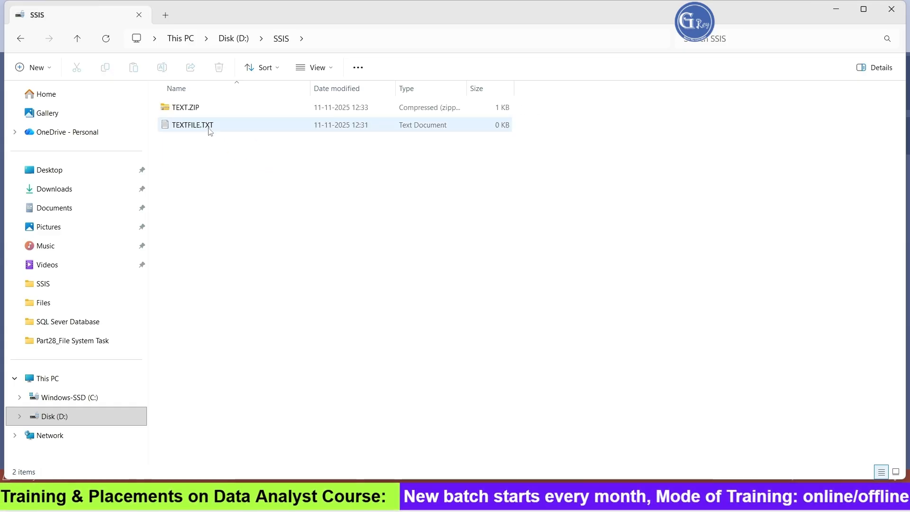
left_click(208, 126)
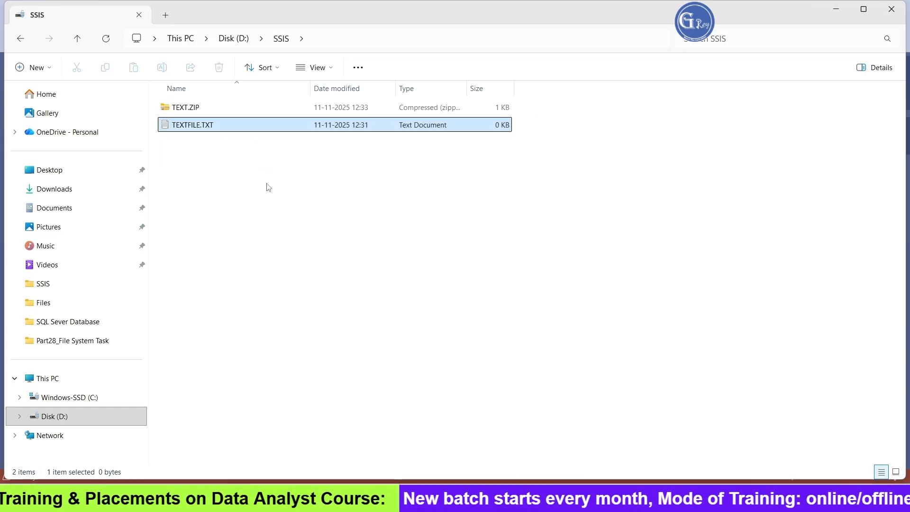
left_click(188, 113)
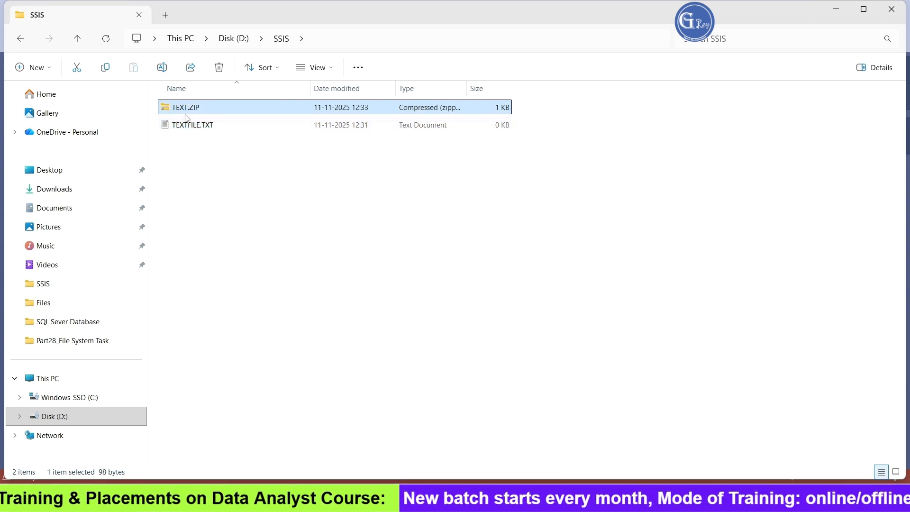